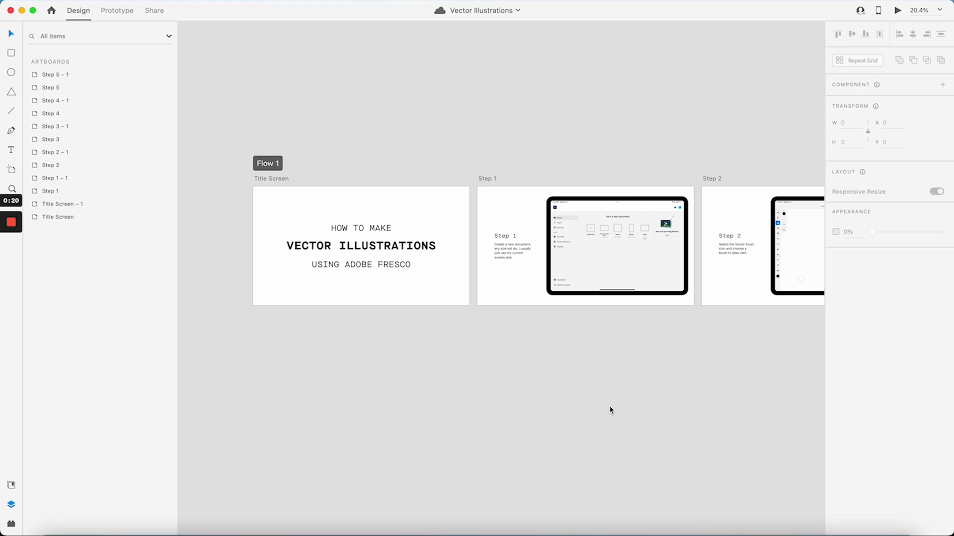
# - Select the Step 2 artboard and launch the full-size Desktop Preview of the prototype
pyautogui.hscroll(5, 685, 388)
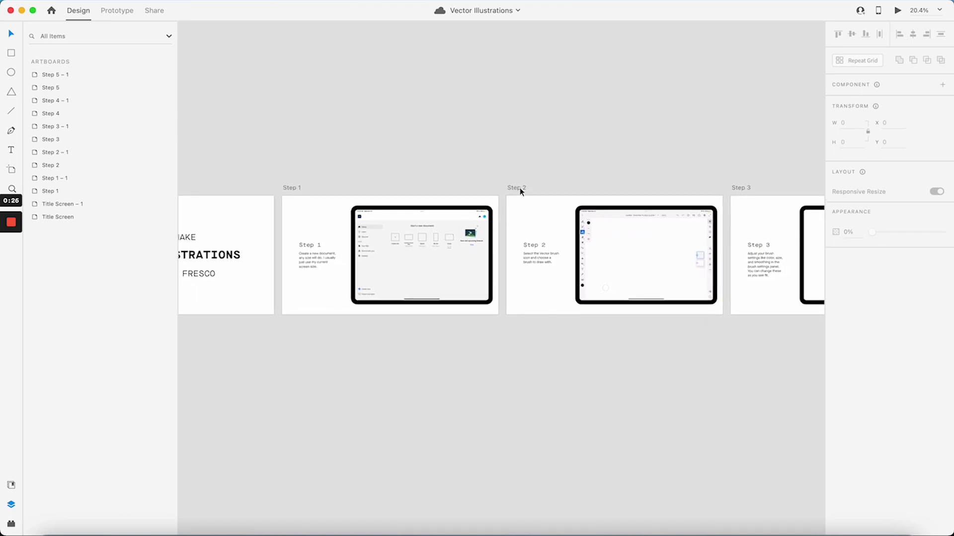
pyautogui.click(520, 190)
pyautogui.click(899, 11)
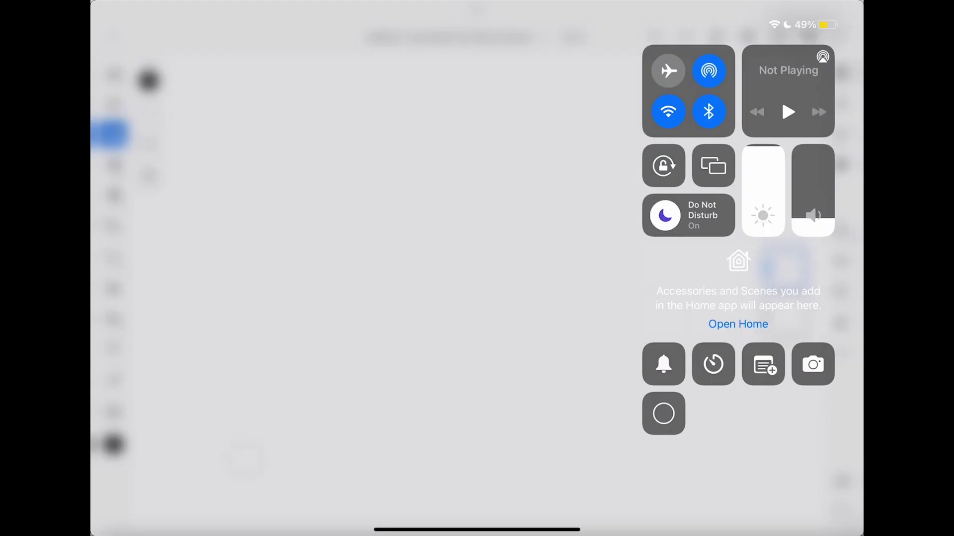
# - Start the iPad screen recording, set the brush to size 20 and smoothing 0, and draw a wavy stroke
pyautogui.click(663, 414)
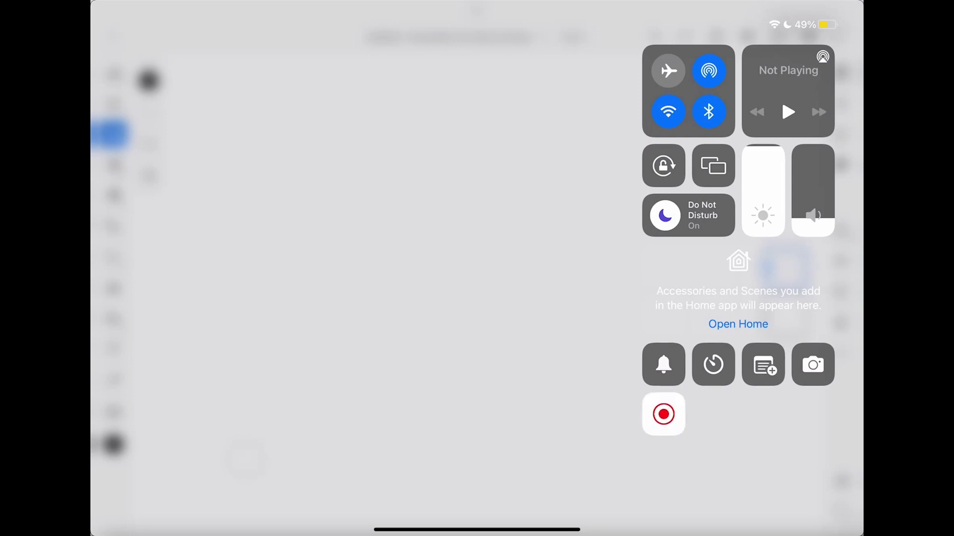
pyautogui.click(243, 461)
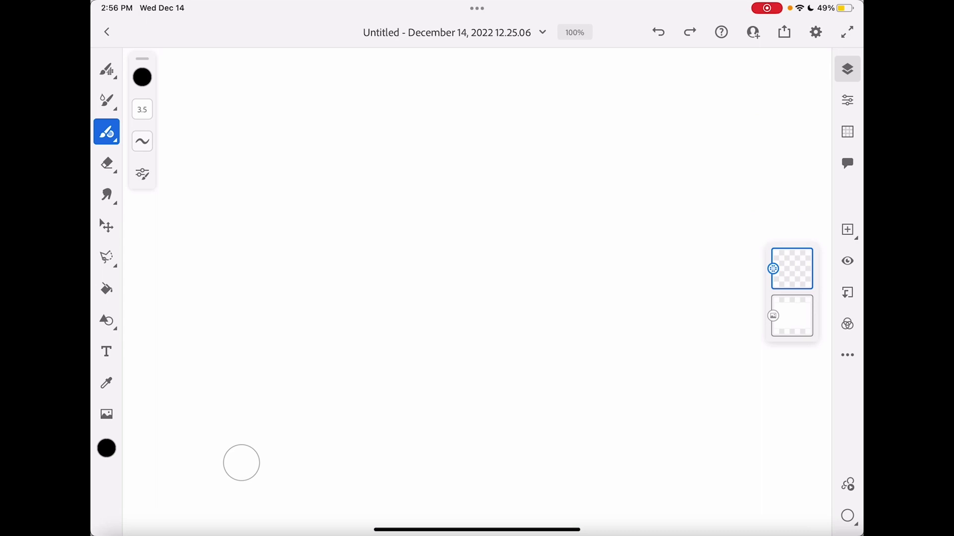
pyautogui.click(142, 109)
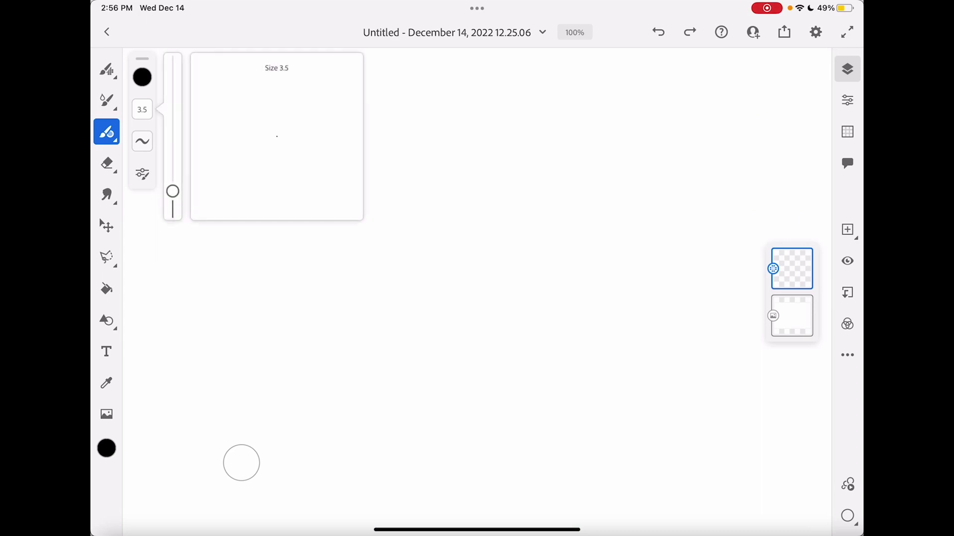
pyautogui.moveTo(173, 191)
pyautogui.mouseDown()
pyautogui.moveTo(172, 149)
pyautogui.moveTo(172, 162)
pyautogui.mouseUp()
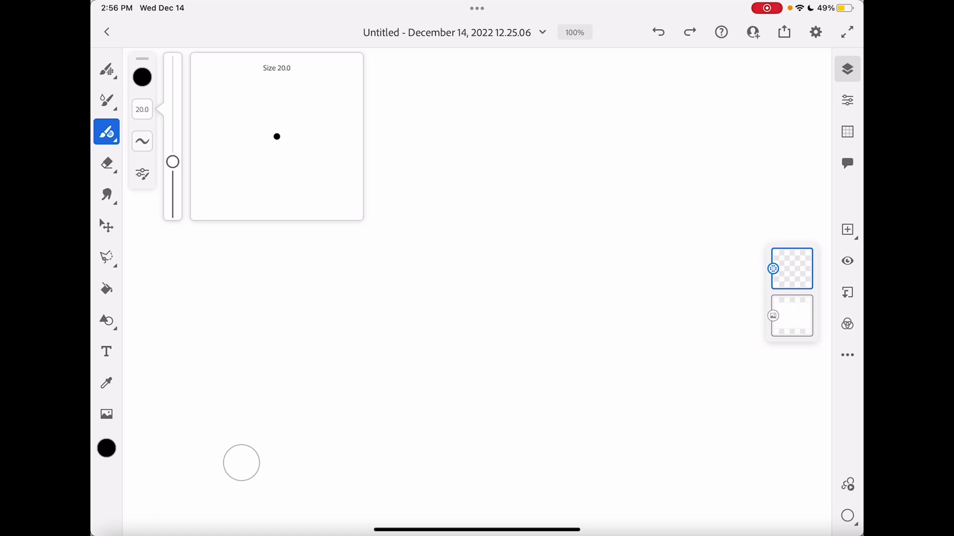
pyautogui.click(142, 141)
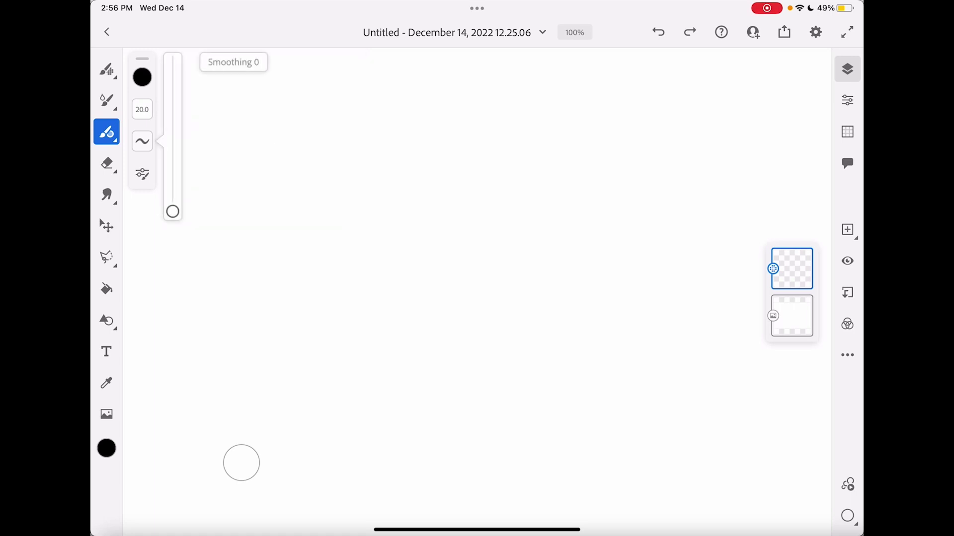
pyautogui.moveTo(259, 193)
pyautogui.mouseDown()
pyautogui.moveTo(311, 151)
pyautogui.moveTo(419, 218)
pyautogui.moveTo(556, 195)
pyautogui.mouseUp()
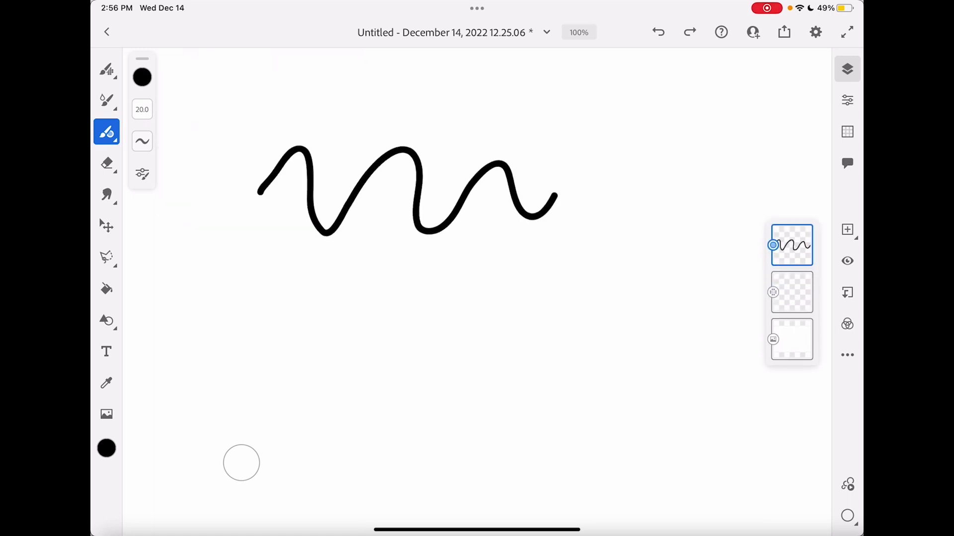
# - Raise brush smoothing to 100, draw a second wavy stroke, and pull down Control Center
pyautogui.click(142, 141)
pyautogui.moveTo(173, 213); pyautogui.dragTo(172, 62)
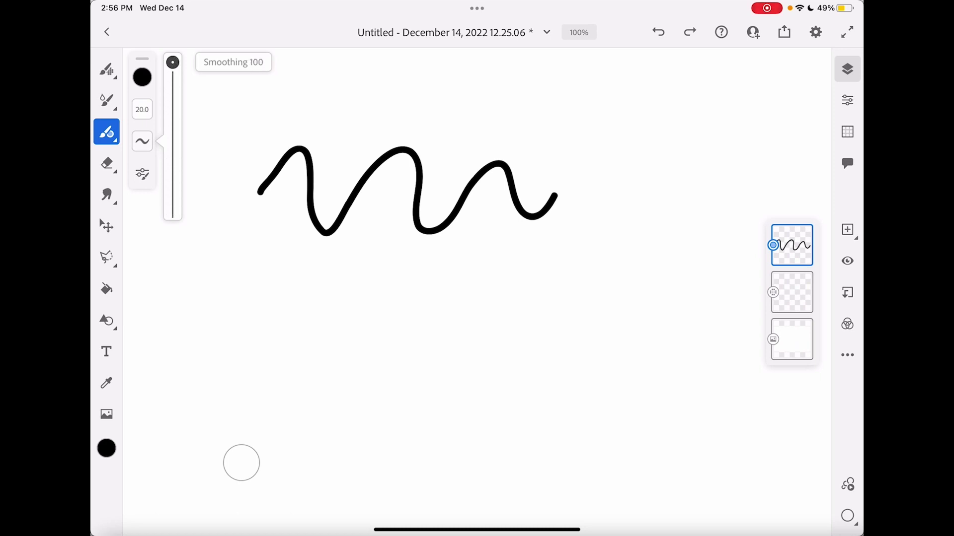
pyautogui.moveTo(241, 325)
pyautogui.mouseDown()
pyautogui.moveTo(271, 316)
pyautogui.moveTo(436, 382)
pyautogui.moveTo(467, 347)
pyautogui.moveTo(649, 318)
pyautogui.moveTo(619, 390)
pyautogui.moveTo(634, 359)
pyautogui.mouseUp()
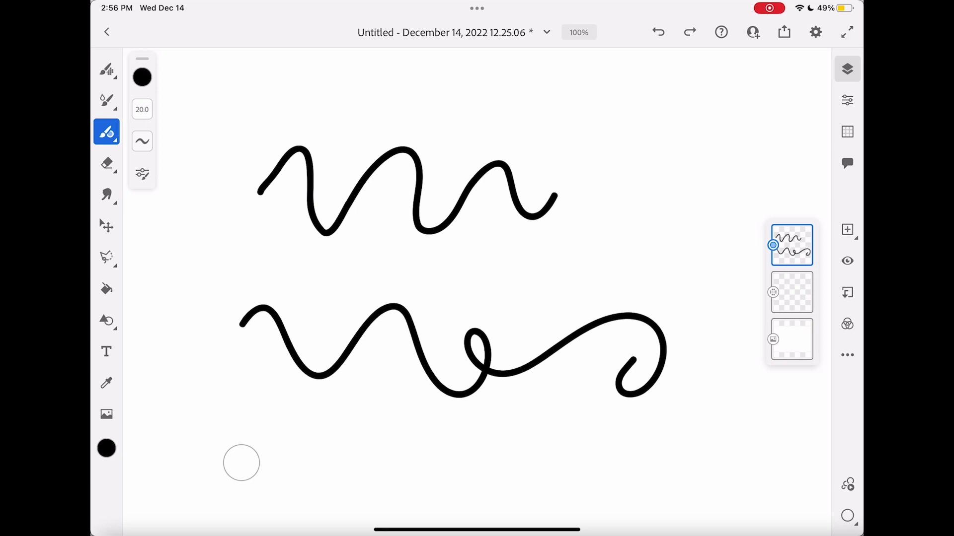
pyautogui.moveTo(804, 6); pyautogui.dragTo(795, 149)
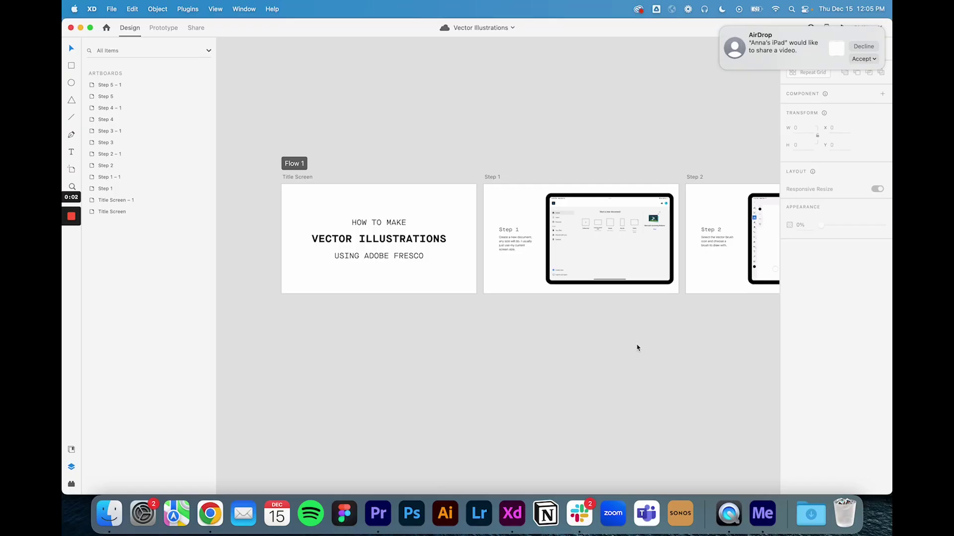
# - Accept the AirDropped iPad video into Downloads and scroll over to the Step 3 artboard
pyautogui.click(858, 64)
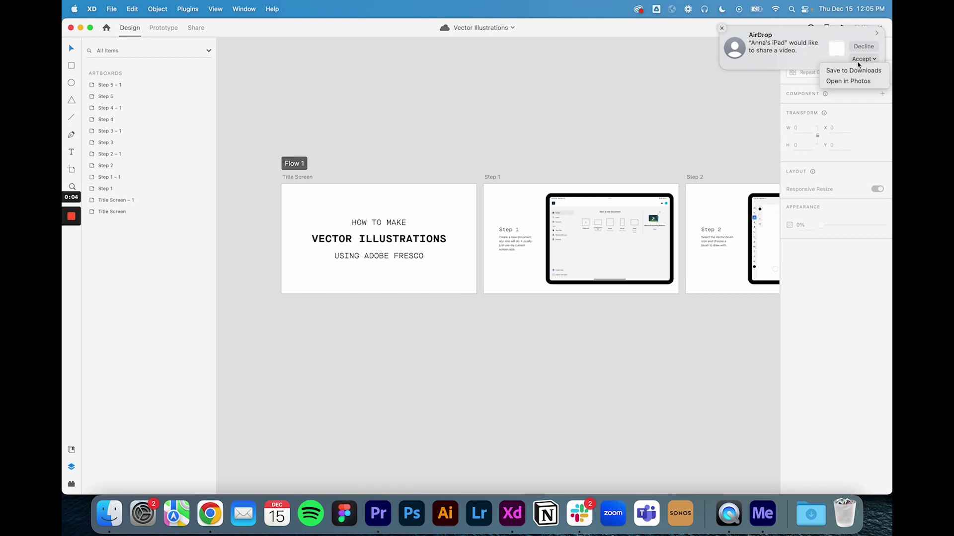
pyautogui.click(855, 73)
pyautogui.hscroll(5, 715, 388)
pyautogui.scroll(1, 715, 388)
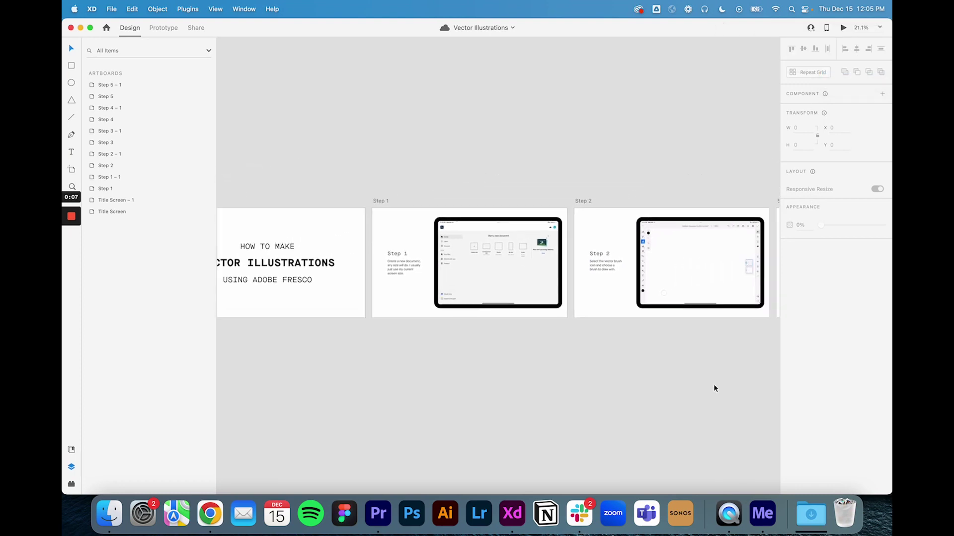
pyautogui.hscroll(10, 715, 388)
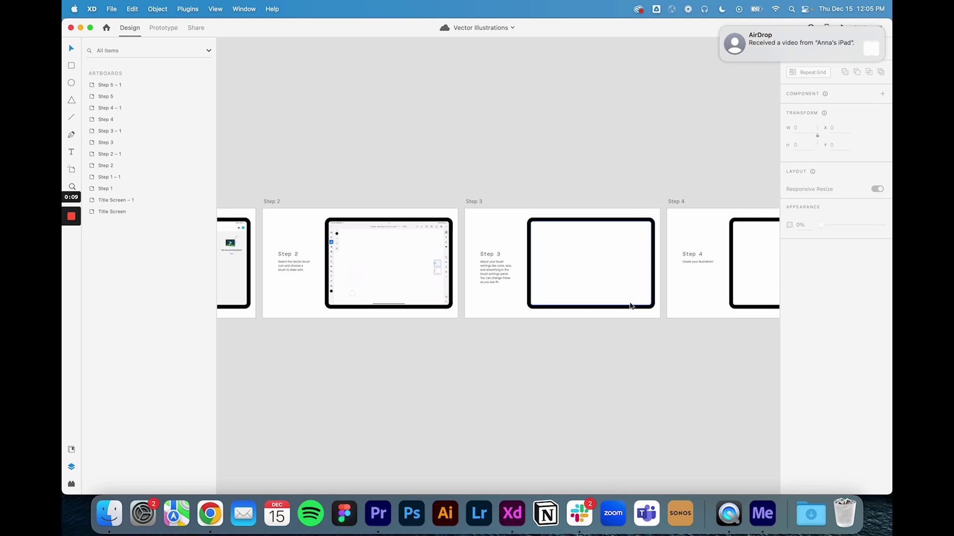
pyautogui.scroll(3, 630, 306)
# - Select the Step 3 Video Container, drag it out, undo the move, and deselect it
pyautogui.click(558, 230)
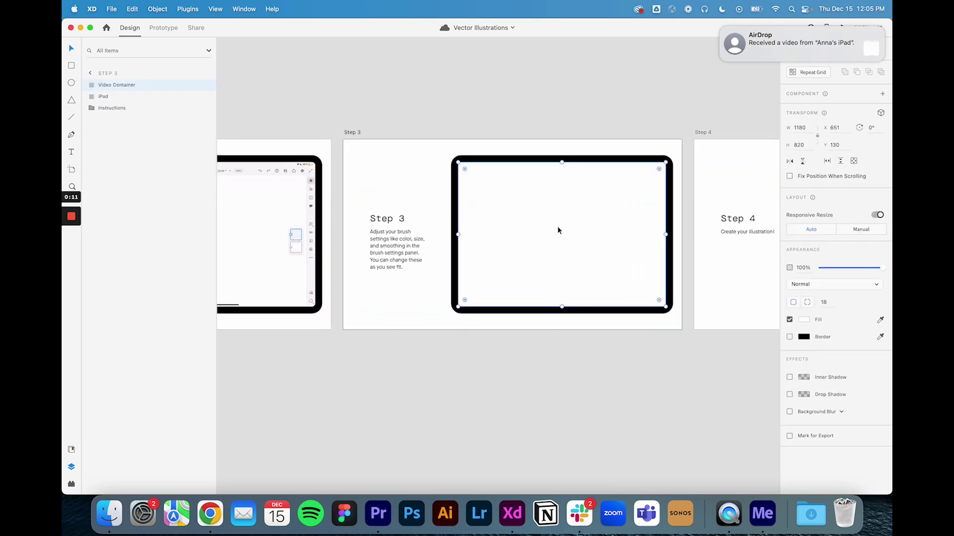
pyautogui.moveTo(558, 189); pyautogui.dragTo(507, 122)
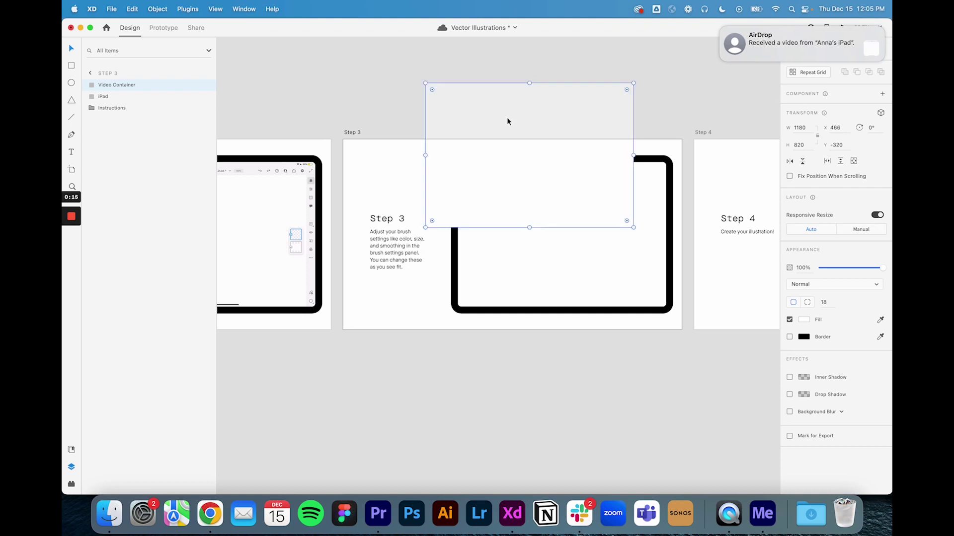
pyautogui.press('super+z')
pyautogui.press('super+z')
pyautogui.click(532, 476)
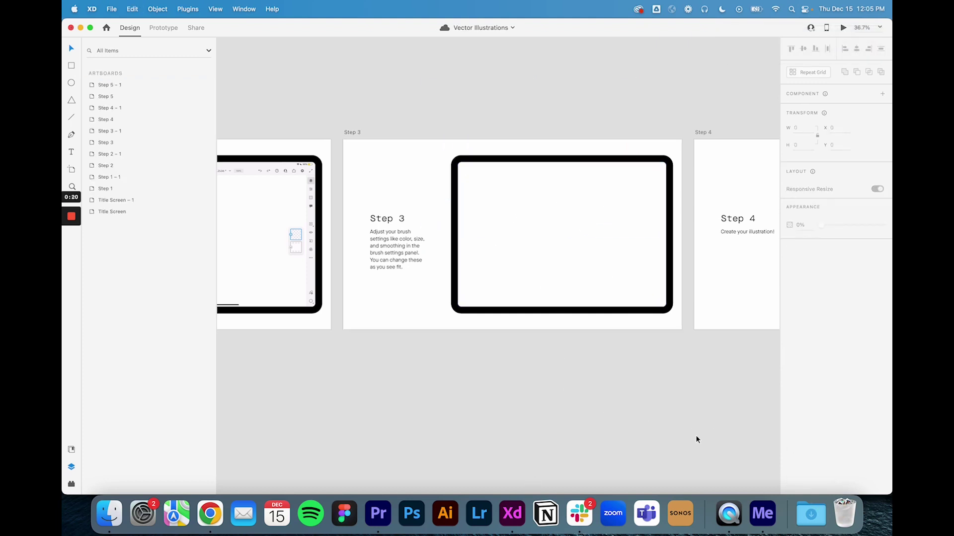
pyautogui.click(811, 514)
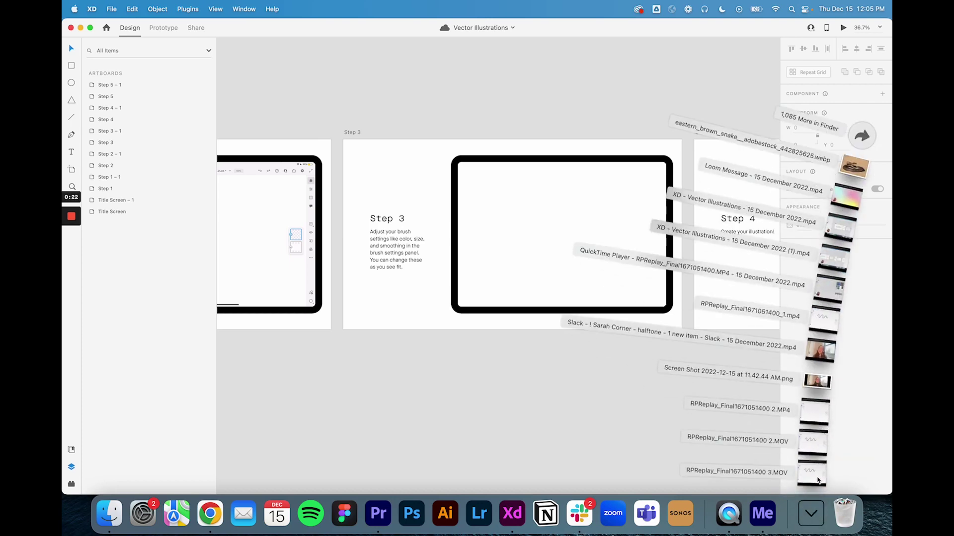
pyautogui.moveTo(819, 480); pyautogui.dragTo(611, 240)
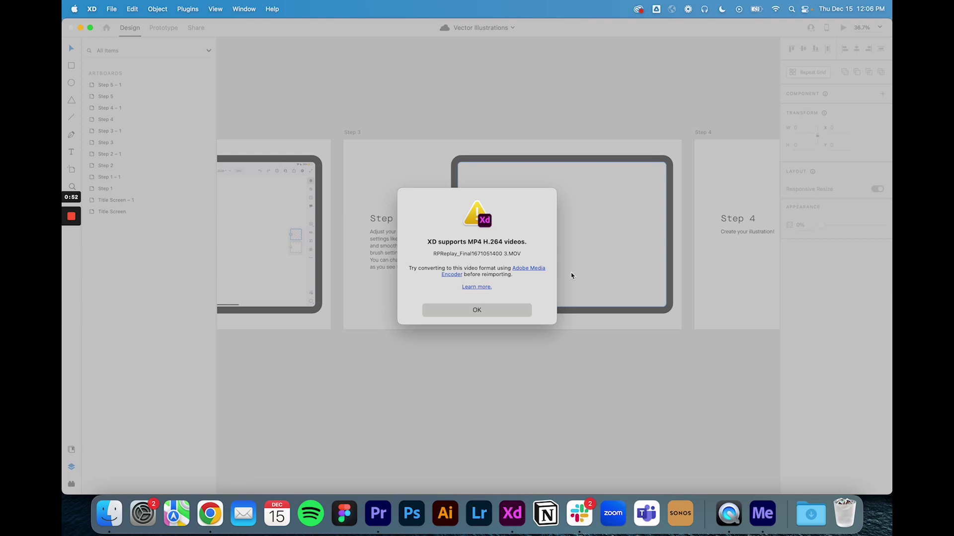
pyautogui.click(514, 313)
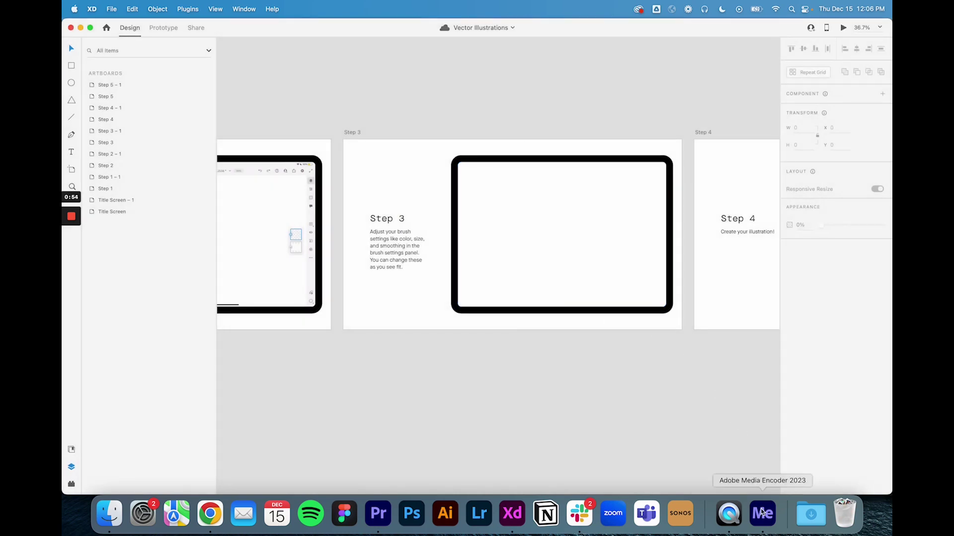
# - Queue the downloaded MOV recording in Media Encoder, keeping H.264 as the export format
pyautogui.click(762, 512)
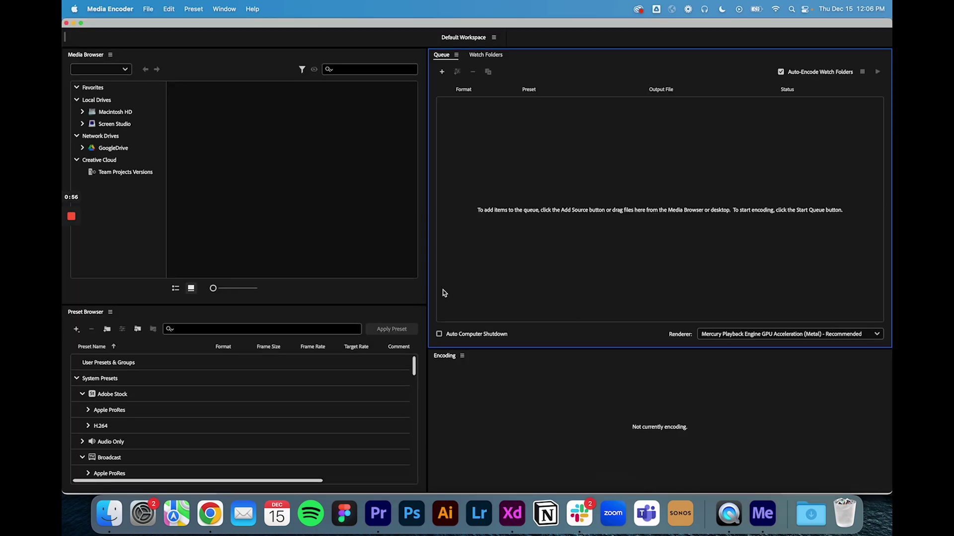
pyautogui.click(811, 514)
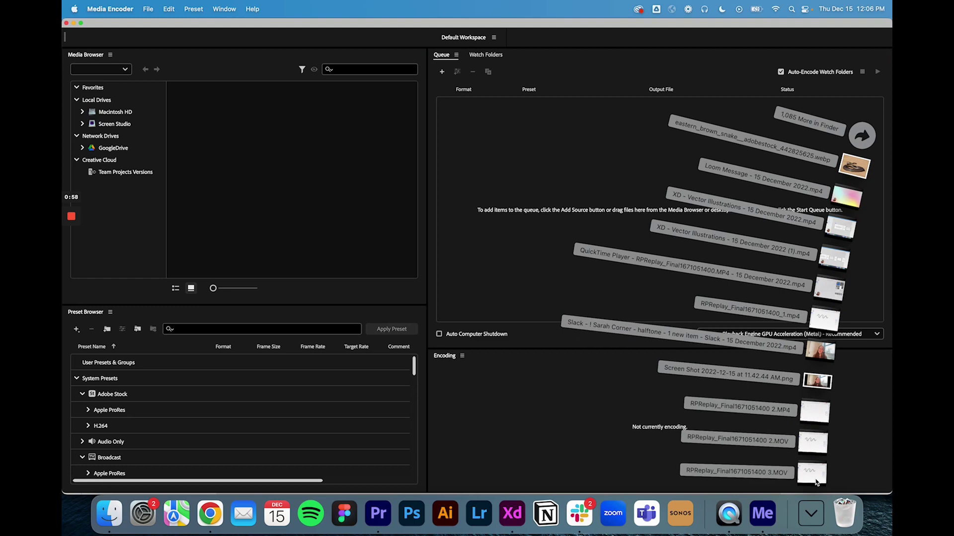
pyautogui.moveTo(810, 479); pyautogui.dragTo(574, 249)
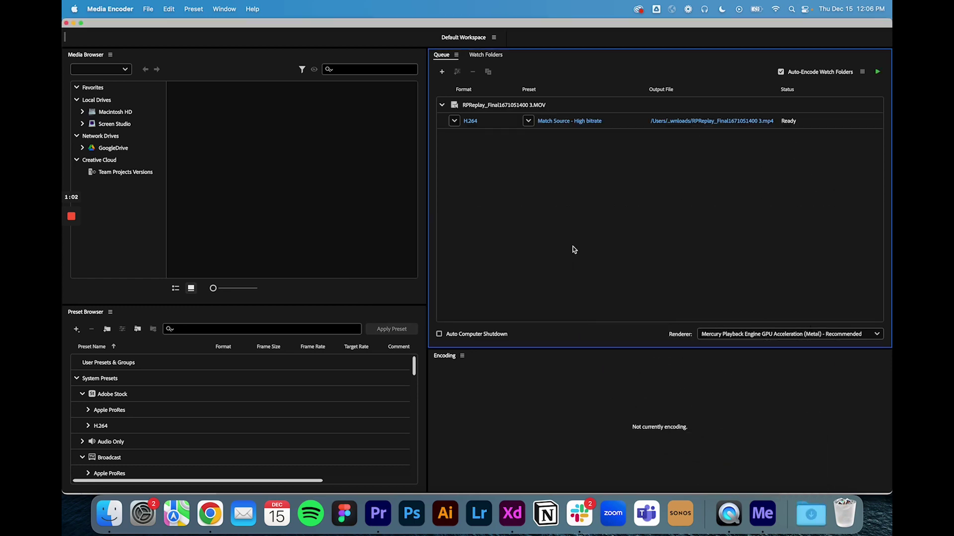
pyautogui.click(470, 125)
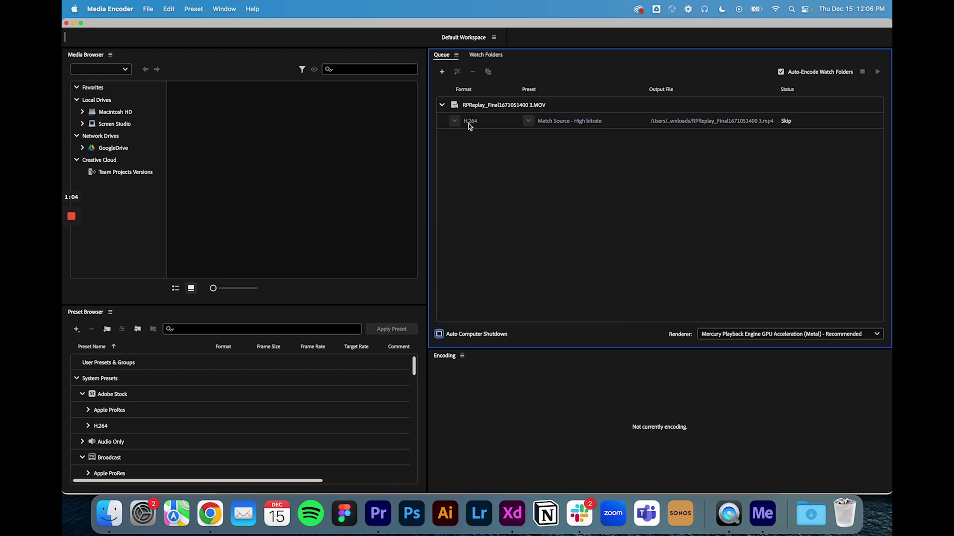
pyautogui.click(610, 97)
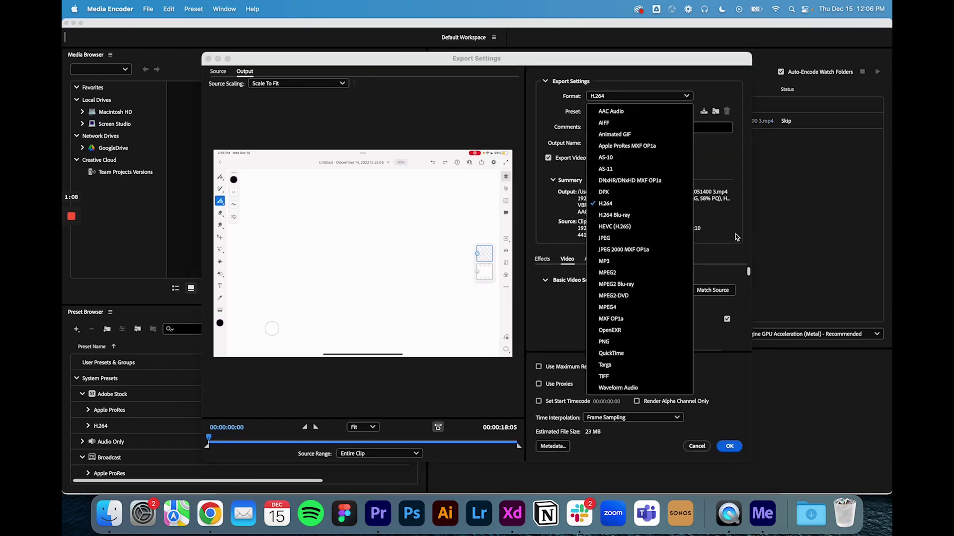
pyautogui.click(631, 207)
pyautogui.click(691, 450)
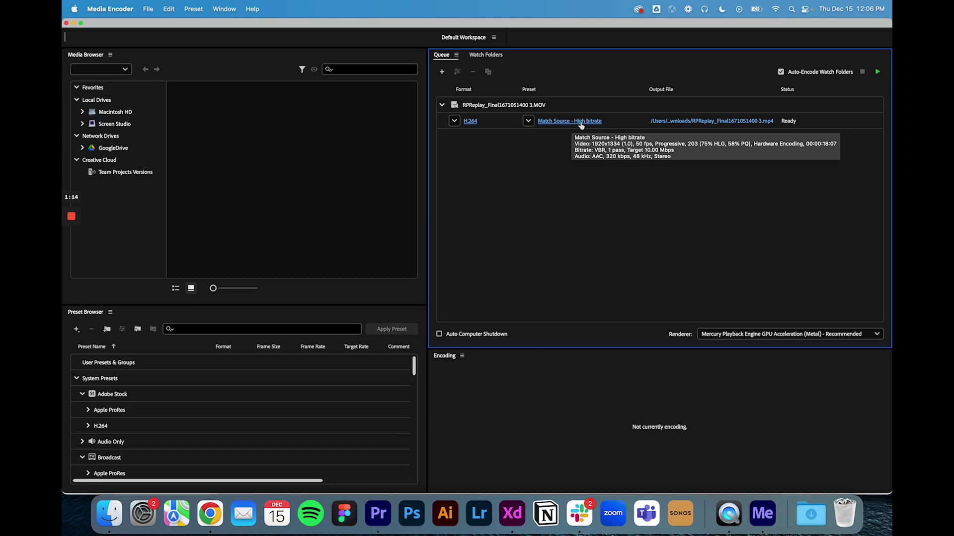
pyautogui.click(682, 126)
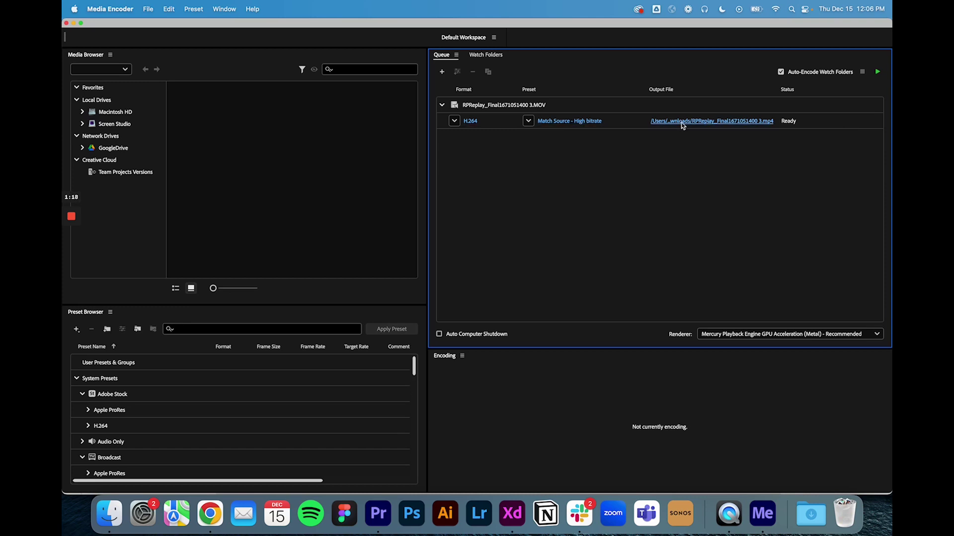
pyautogui.click(523, 206)
pyautogui.click(877, 72)
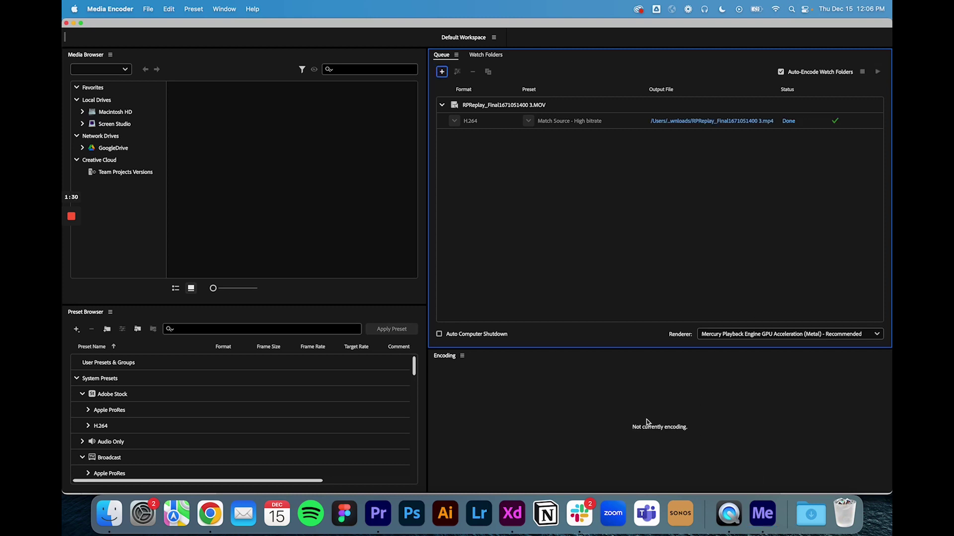
pyautogui.click(511, 514)
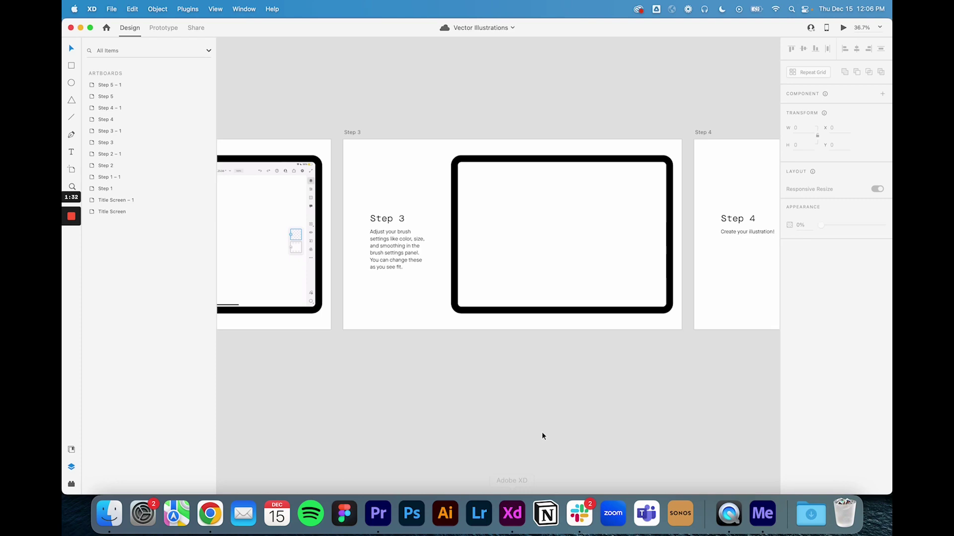
pyautogui.click(810, 514)
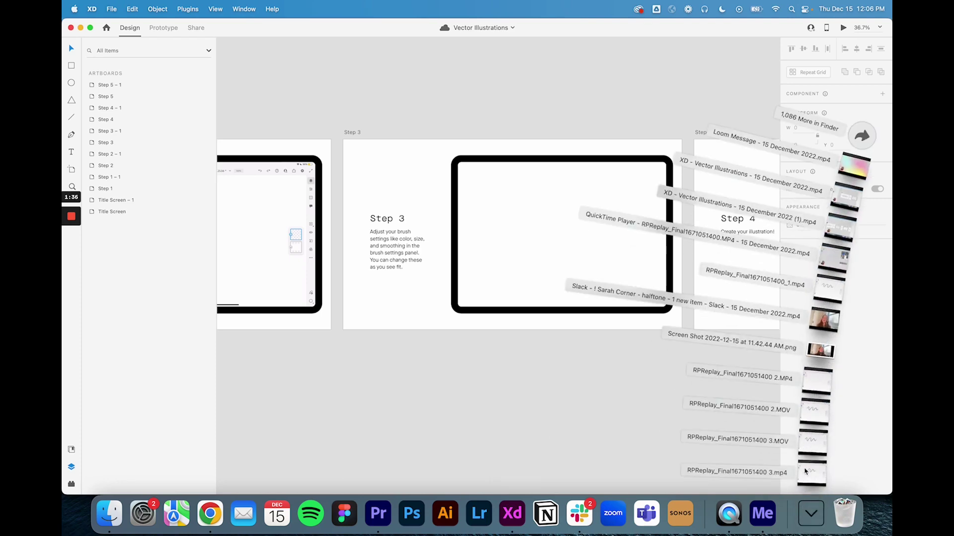
pyautogui.moveTo(807, 473); pyautogui.dragTo(556, 224)
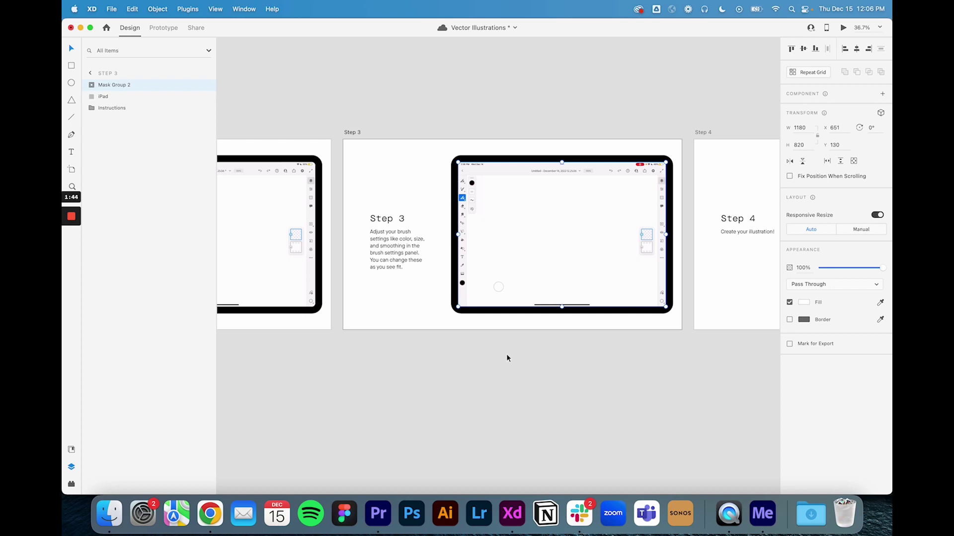
pyautogui.click(507, 358)
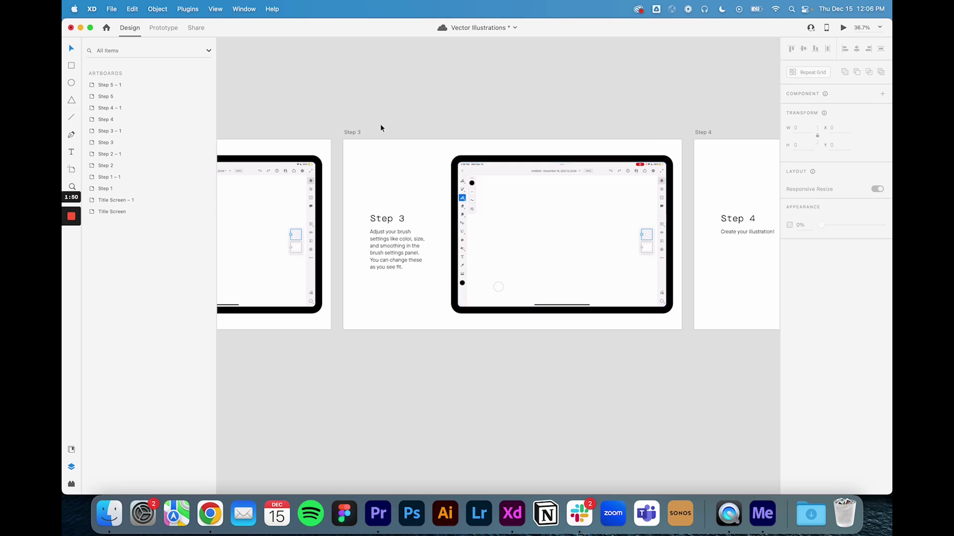
# - Preview Step 3, then select the recording's video layer inside the iPad mask group
pyautogui.click(352, 132)
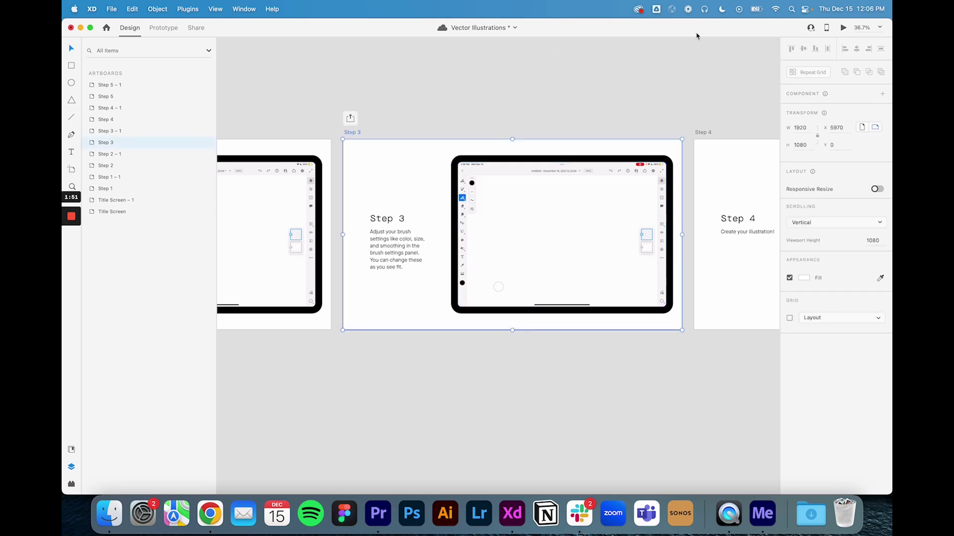
pyautogui.click(843, 28)
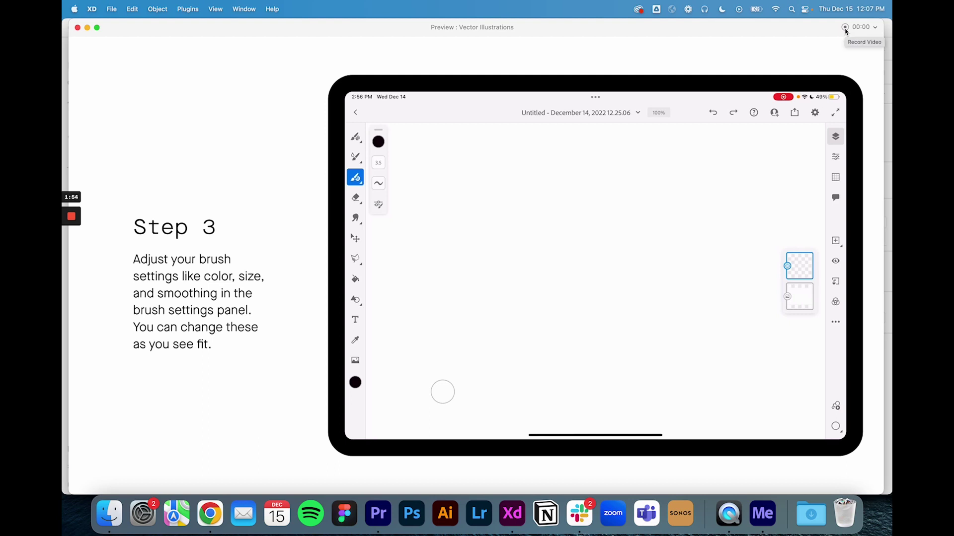
pyautogui.click(78, 29)
pyautogui.click(544, 211)
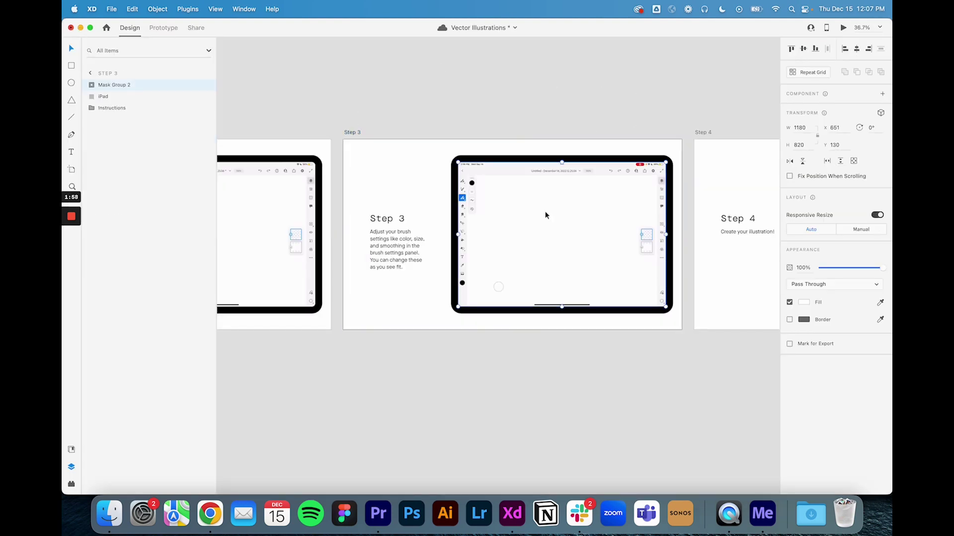
pyautogui.doubleClick(545, 210)
pyautogui.click(129, 108)
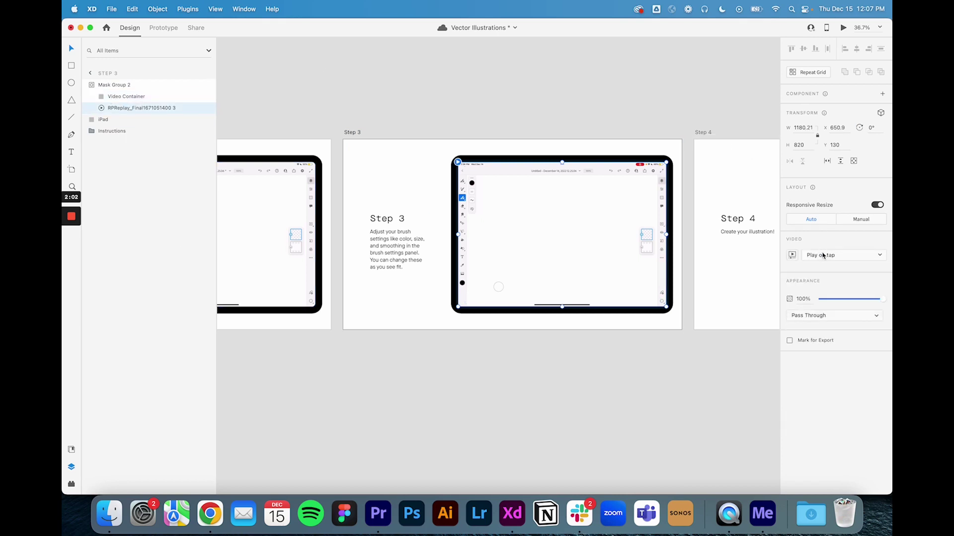
# - Set the video to play automatically, enable Loop playback, and confirm the trim
pyautogui.click(846, 258)
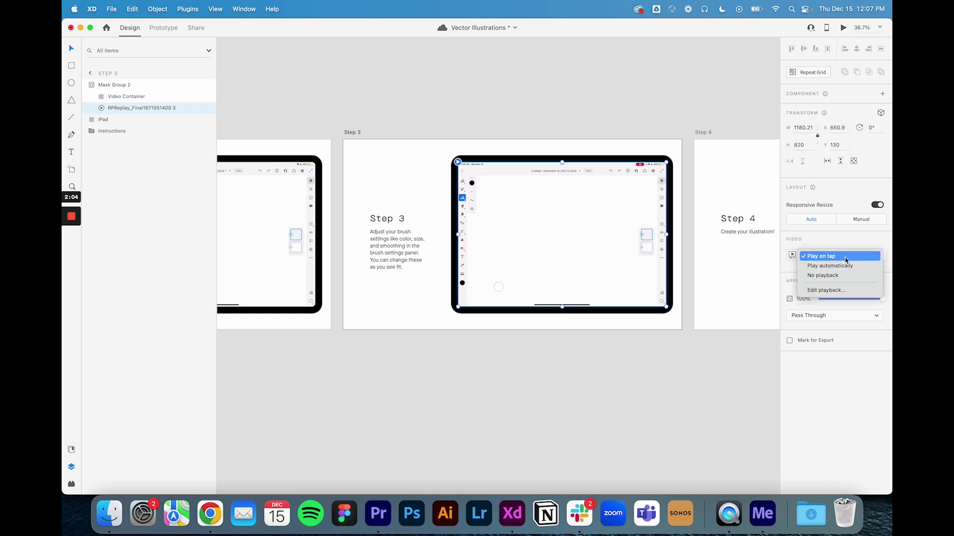
pyautogui.click(844, 265)
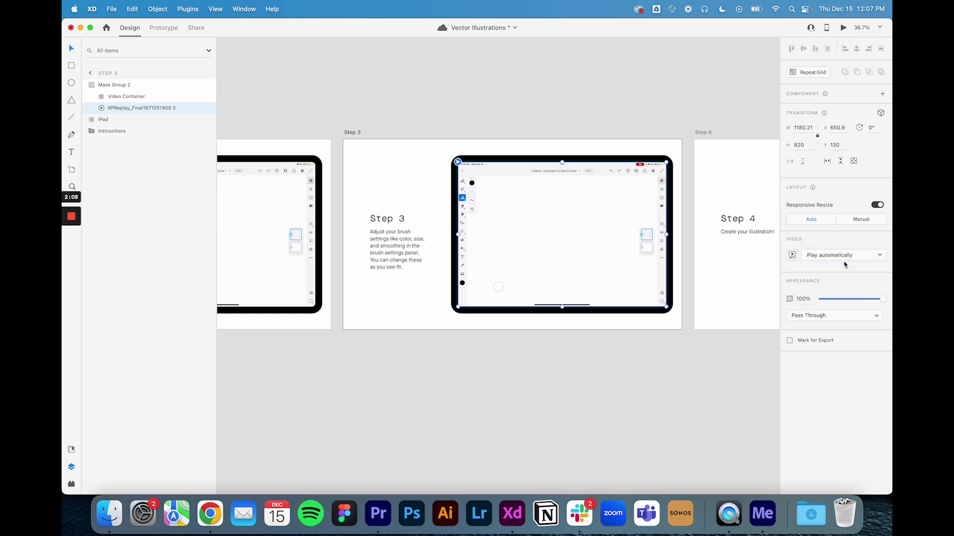
pyautogui.click(792, 256)
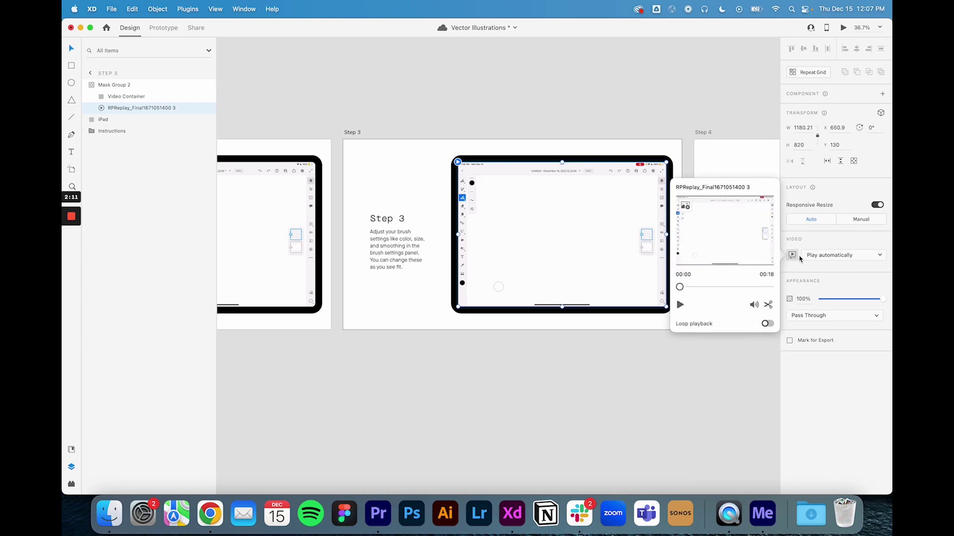
pyautogui.click(768, 324)
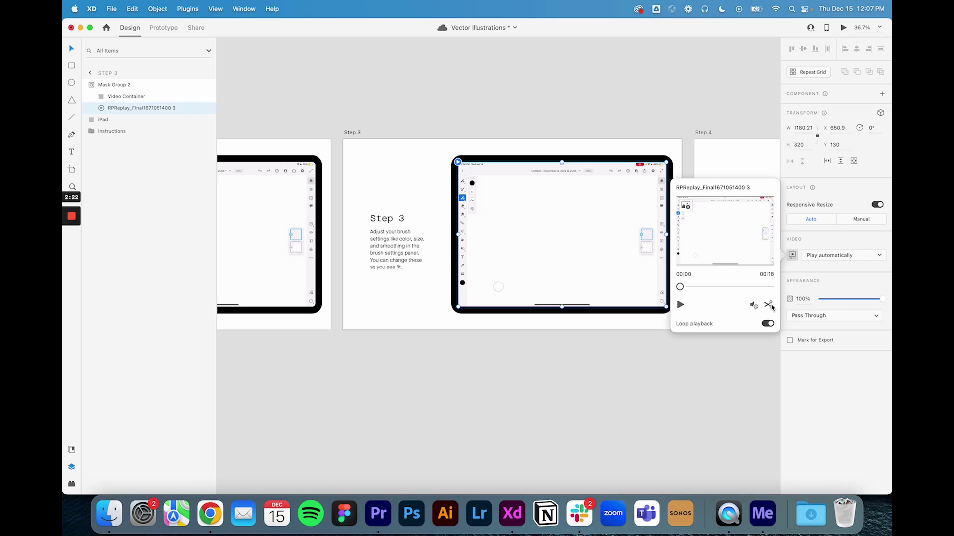
pyautogui.click(771, 307)
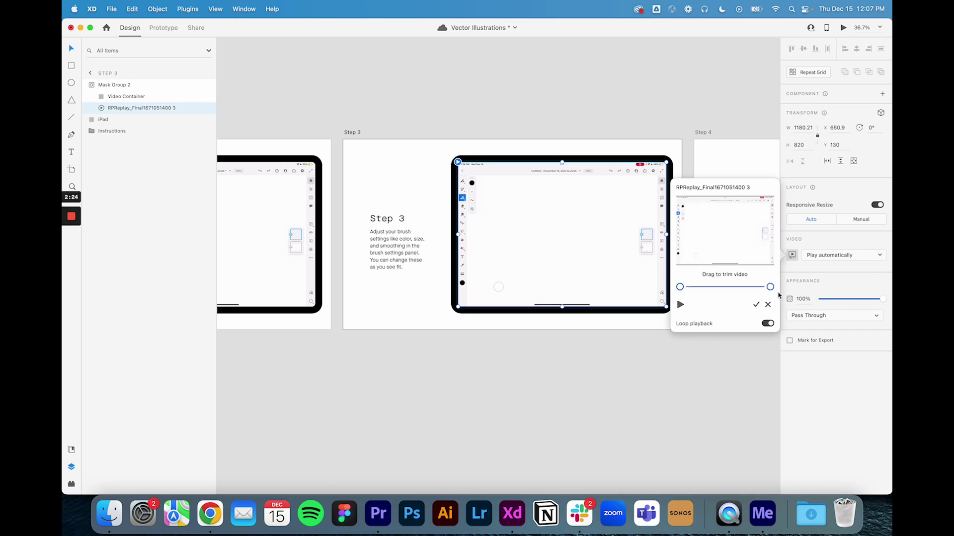
pyautogui.moveTo(770, 290); pyautogui.dragTo(784, 294)
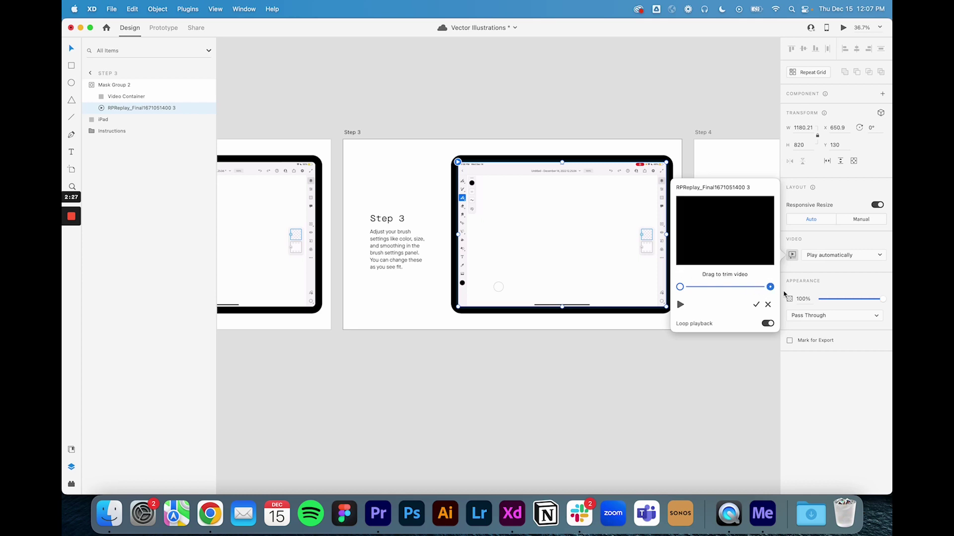
pyautogui.click(756, 306)
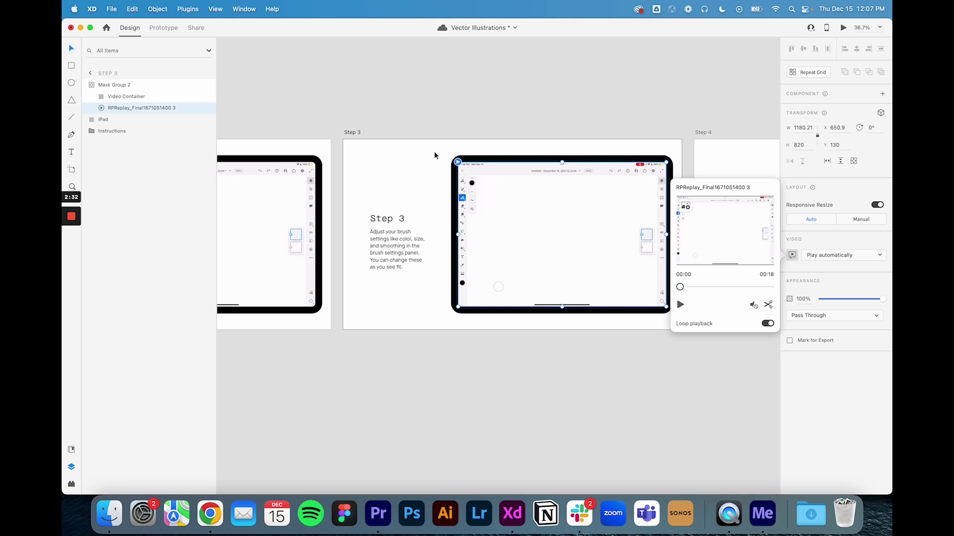
pyautogui.click(403, 130)
pyautogui.click(354, 132)
# - Watch the Step 3 video autoplay in Desktop Preview, then close the preview window
pyautogui.click(843, 29)
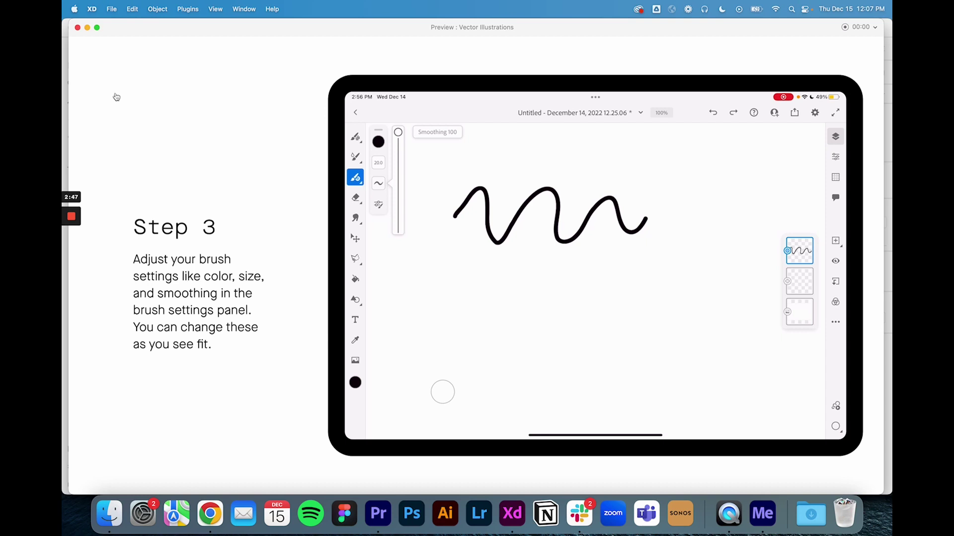
pyautogui.click(77, 28)
# - Accept the second AirDropped iPad video and save it to Downloads
pyautogui.hscroll(5, 383, 70)
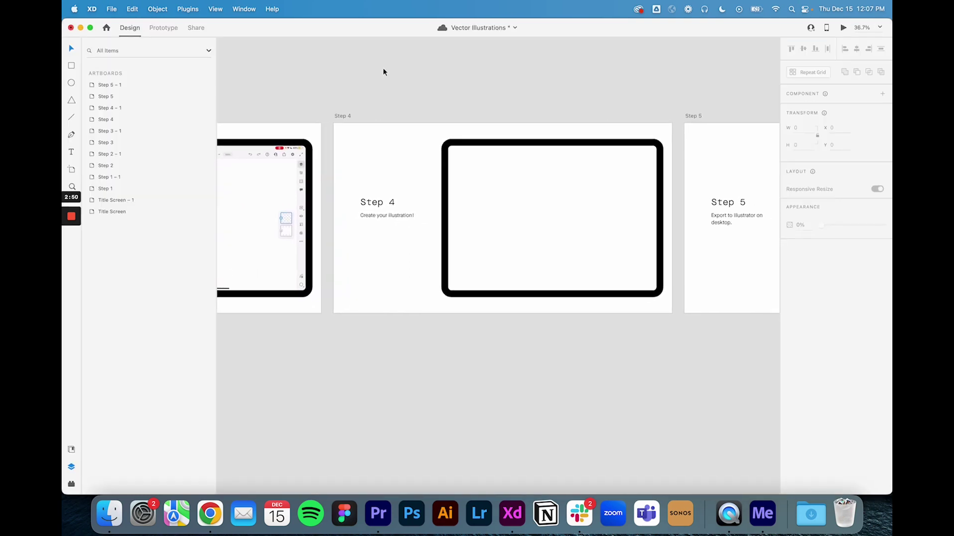
pyautogui.scroll(2, 451, 75)
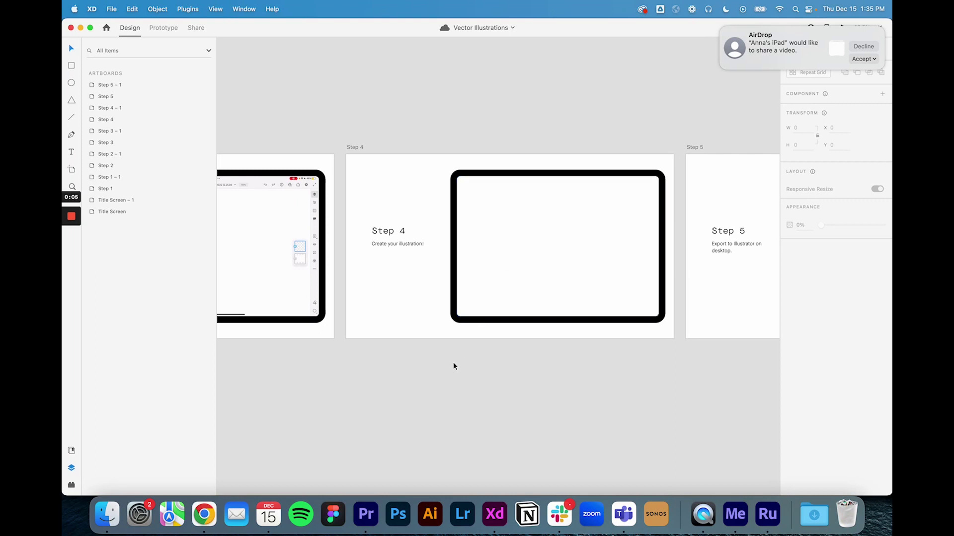
pyautogui.click(857, 59)
pyautogui.click(854, 70)
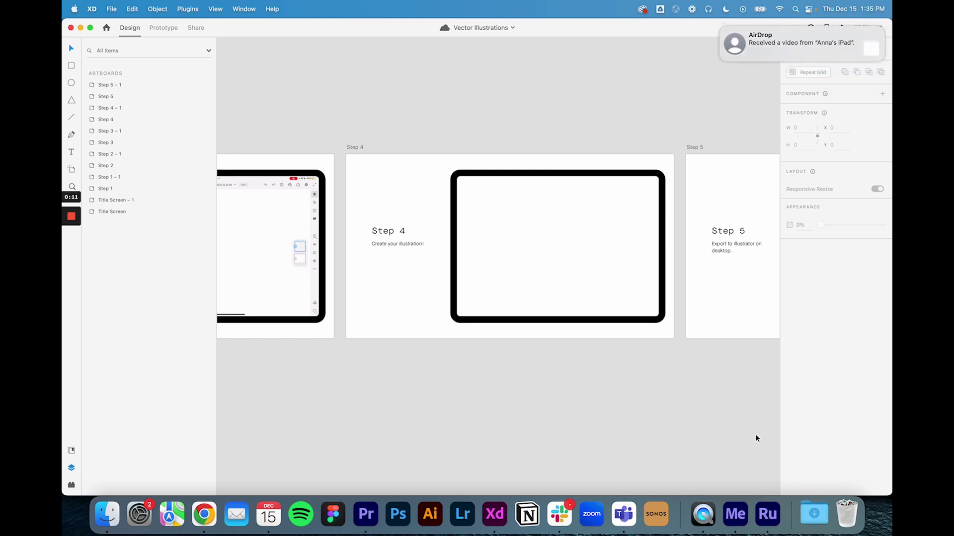
# - Launch Premiere Rush and create a new project from the Illustration Recording clip
pyautogui.click(768, 515)
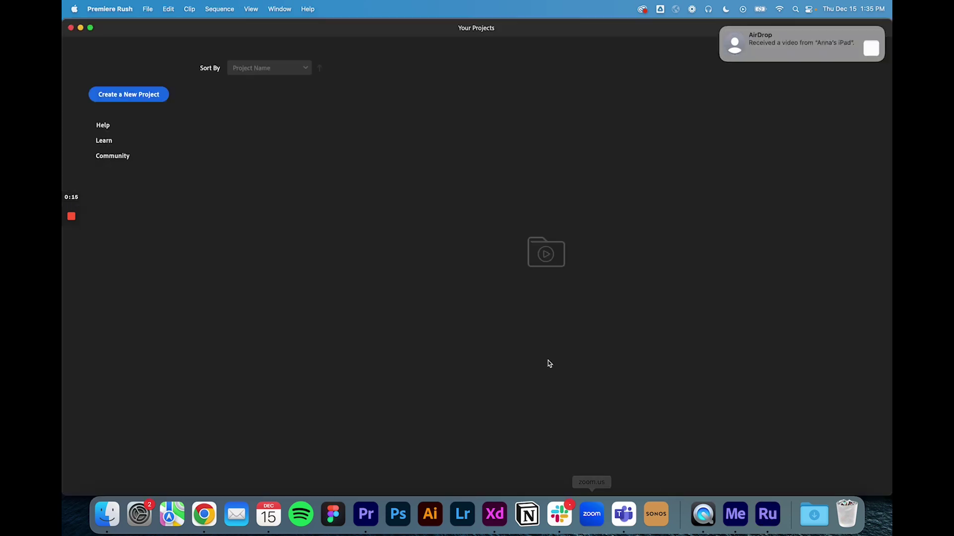
pyautogui.click(128, 95)
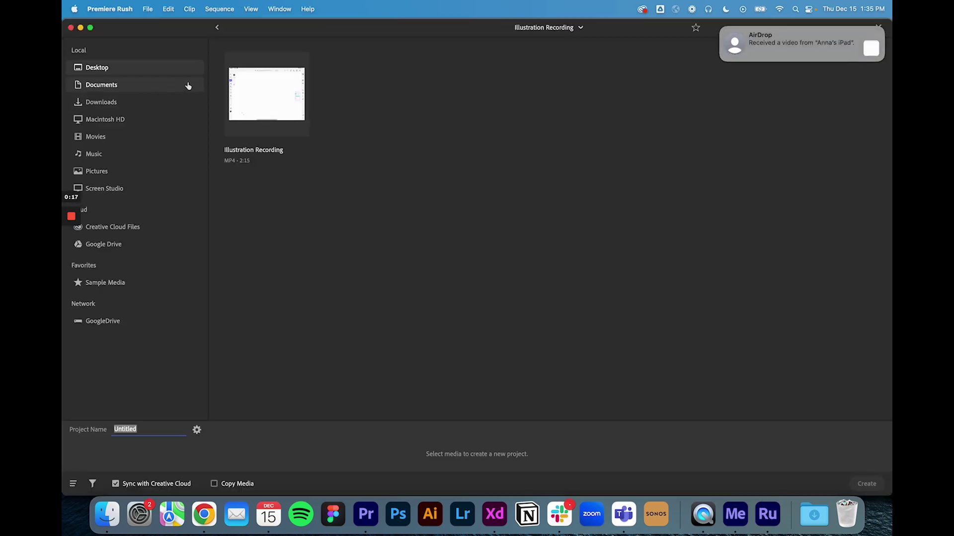
pyautogui.click(244, 113)
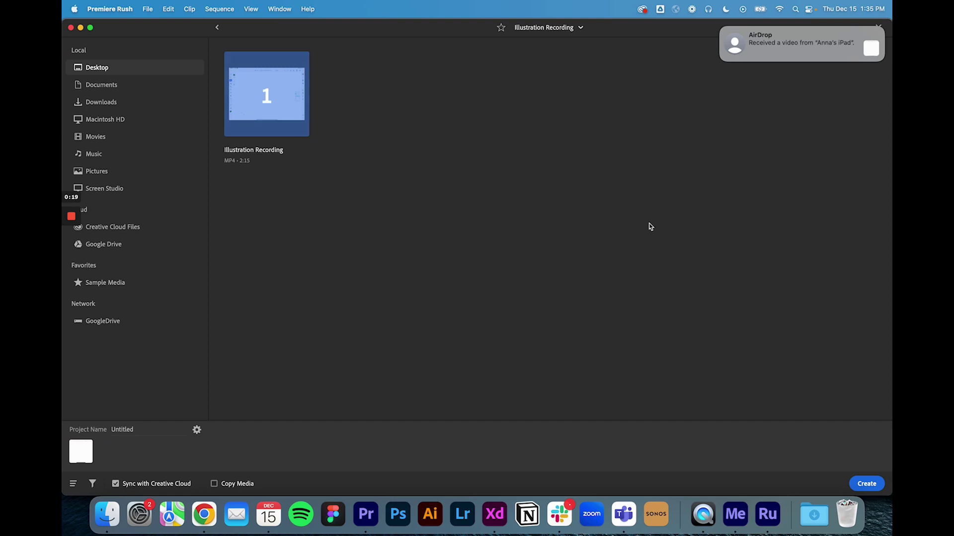
pyautogui.click(859, 482)
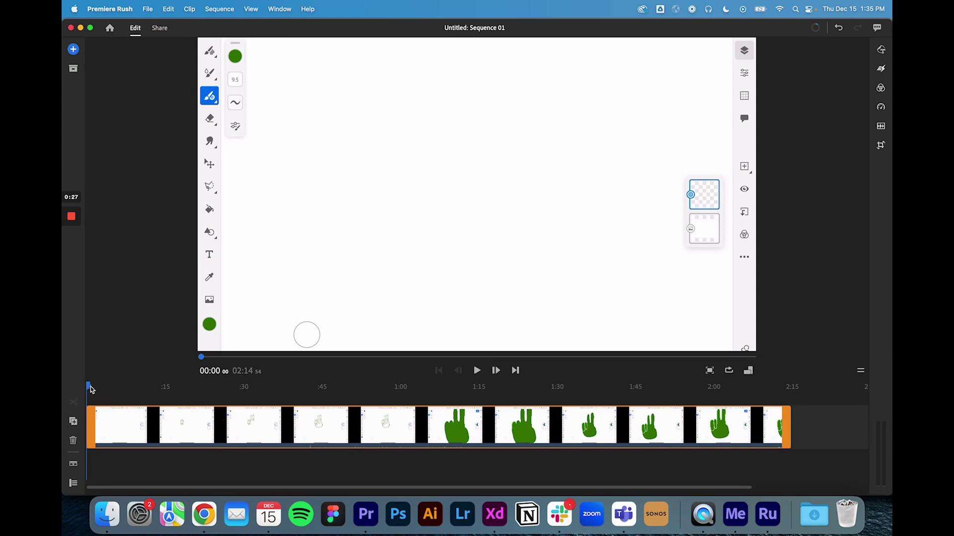
# - Split the clip near 00:38 and 00:47 and delete the middle piece, trimming the sequence to 02:06
pyautogui.moveTo(89, 389)
pyautogui.mouseDown()
pyautogui.moveTo(322, 393)
pyautogui.moveTo(289, 393)
pyautogui.mouseUp()
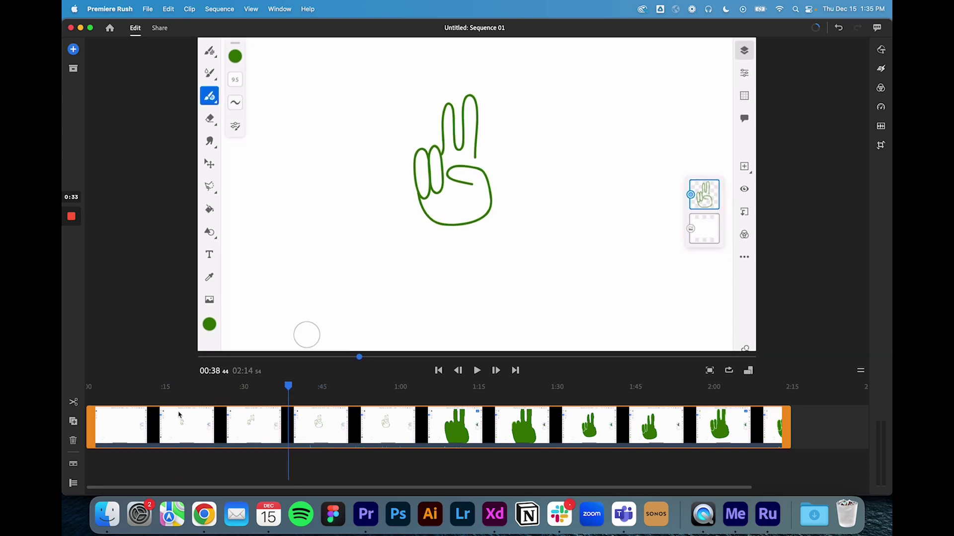
pyautogui.click(74, 403)
pyautogui.moveTo(288, 386); pyautogui.dragTo(332, 387)
pyautogui.click(74, 402)
pyautogui.click(315, 420)
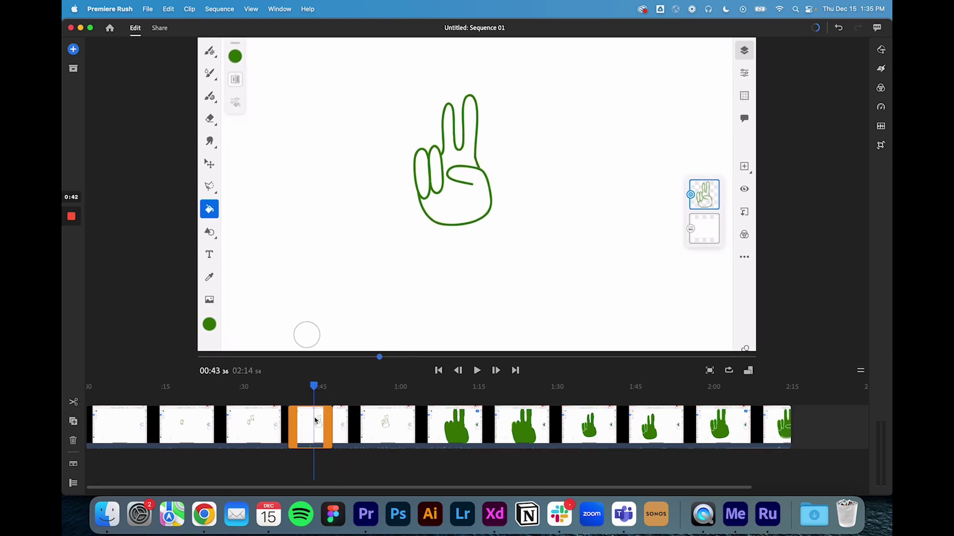
pyautogui.press('Delete')
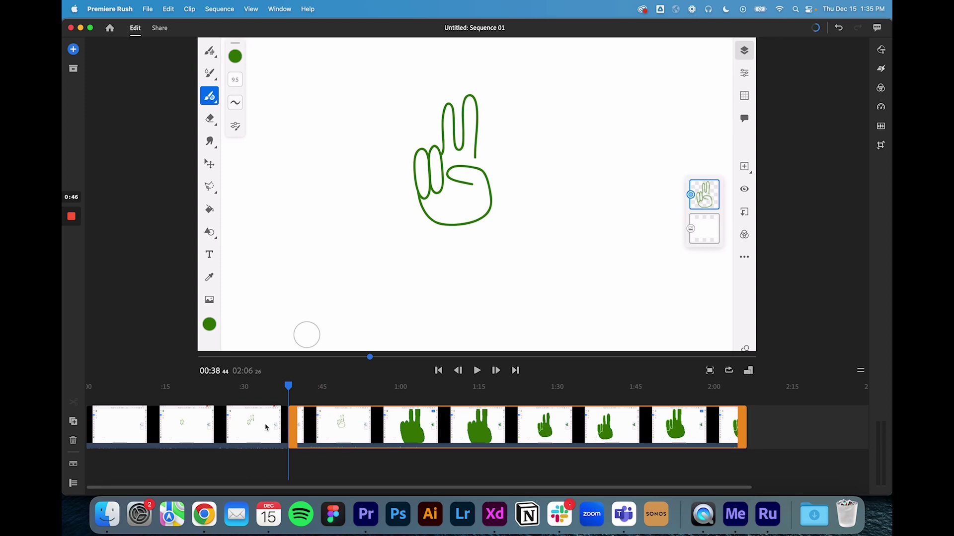
pyautogui.click(265, 427)
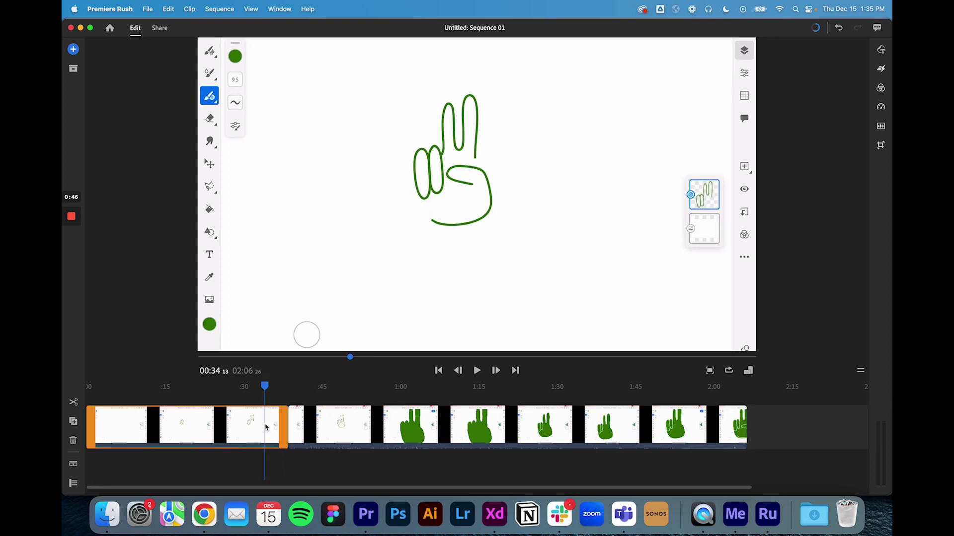
# - Set both clips' Range Speed to 1000%, shortening the sequence to 0:12, and play it back
pyautogui.click(881, 108)
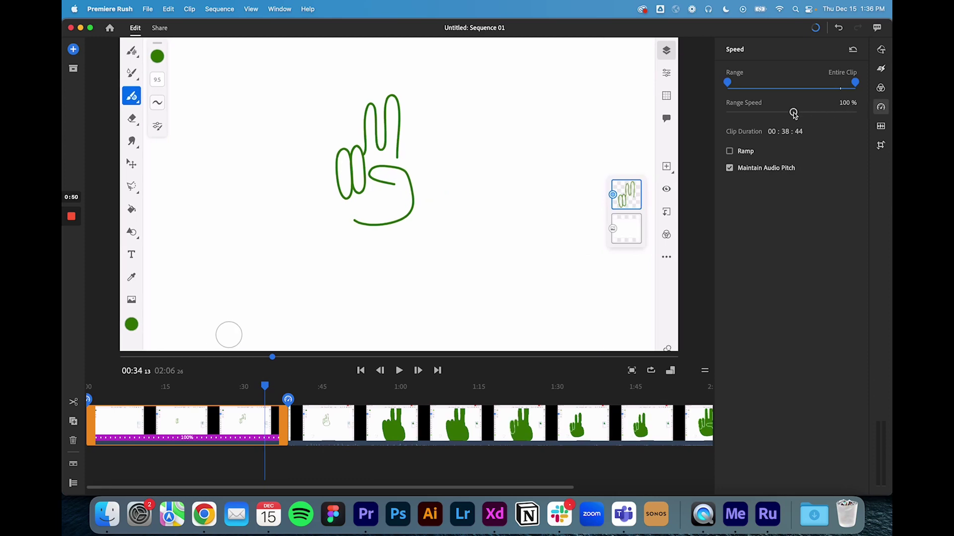
pyautogui.moveTo(793, 113); pyautogui.dragTo(852, 113)
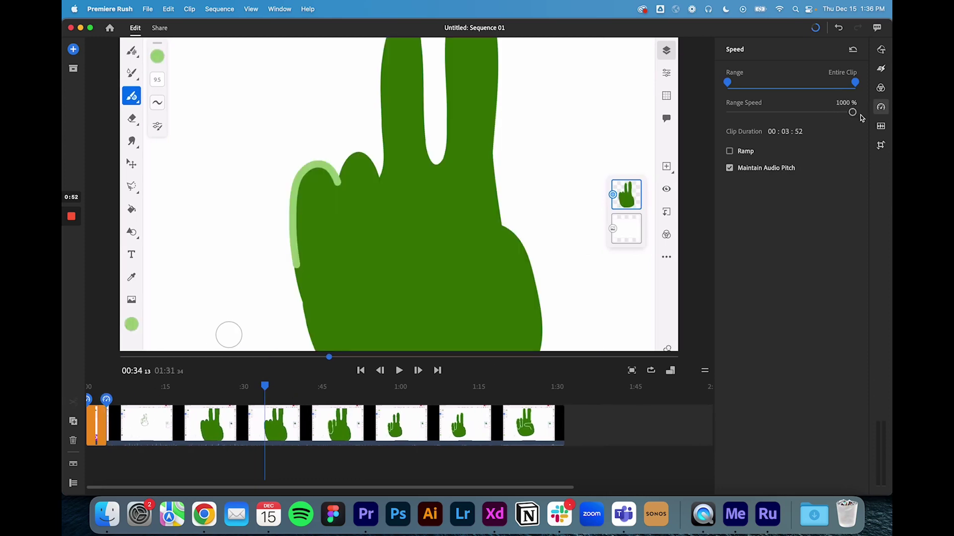
pyautogui.click(285, 427)
pyautogui.press('super+z')
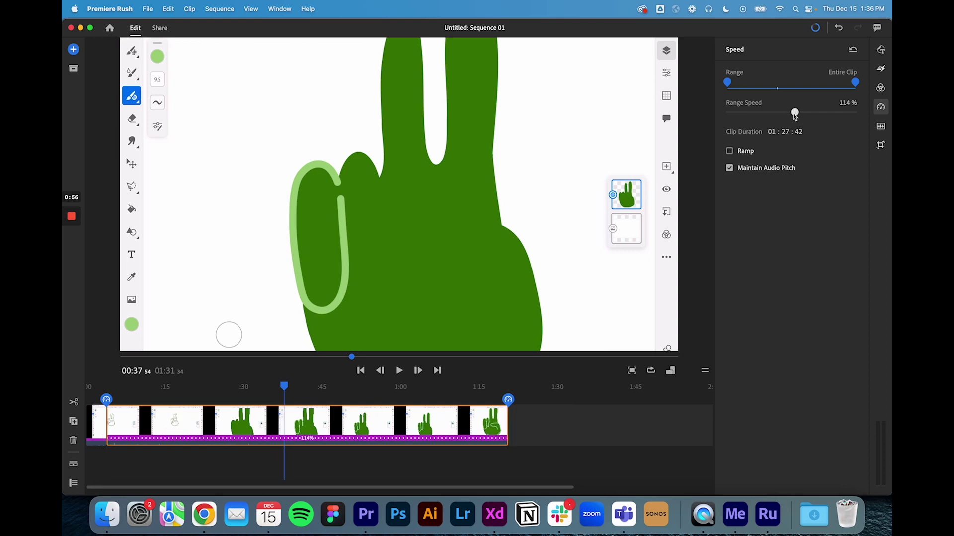
pyautogui.moveTo(793, 114); pyautogui.dragTo(866, 118)
pyautogui.moveTo(283, 392); pyautogui.dragTo(89, 391)
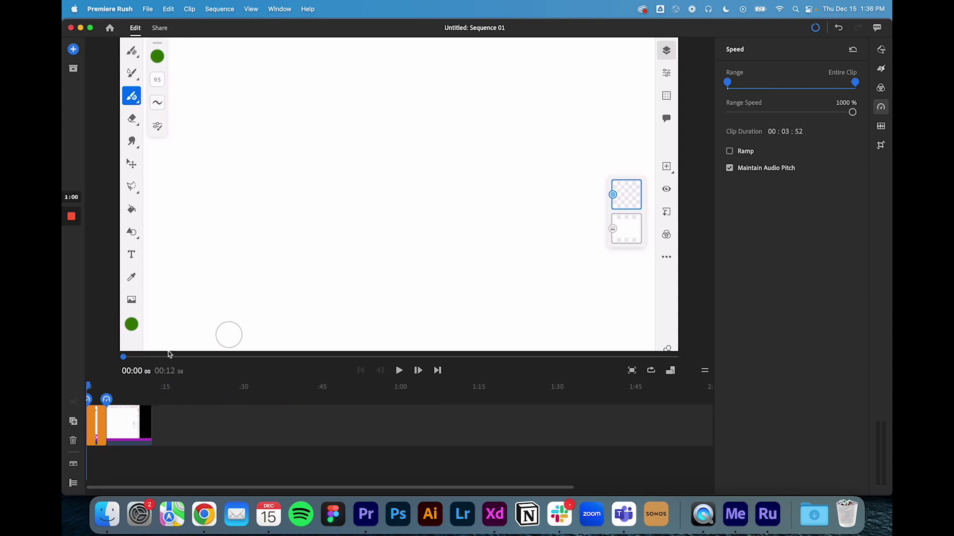
pyautogui.press('space')
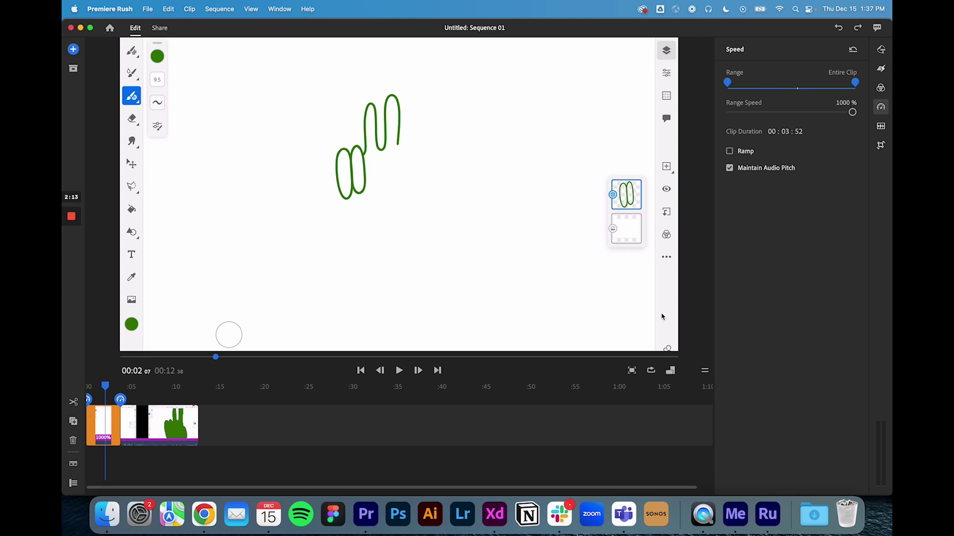
# - Use Crop & Rotate Fit so the first and green-hand clips fit inside the frame
pyautogui.click(880, 146)
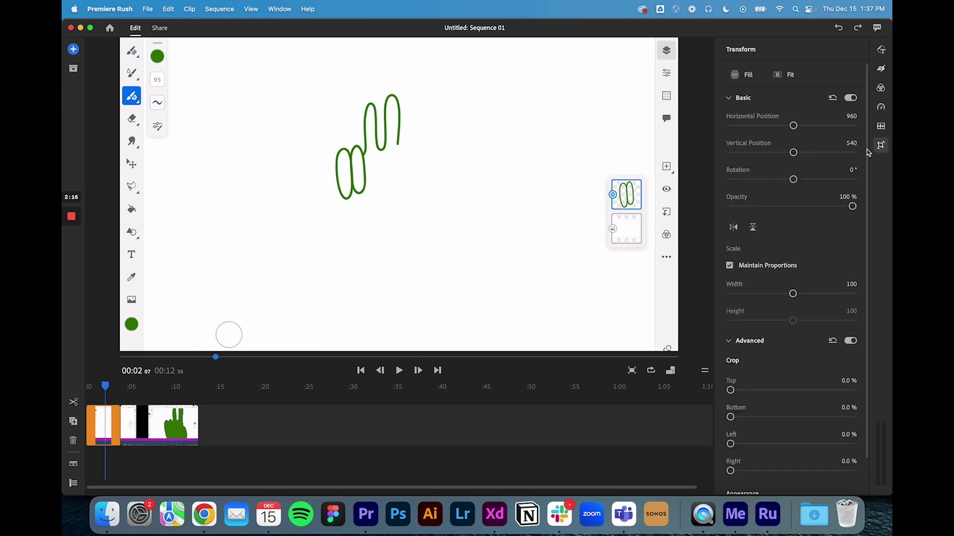
pyautogui.click(782, 78)
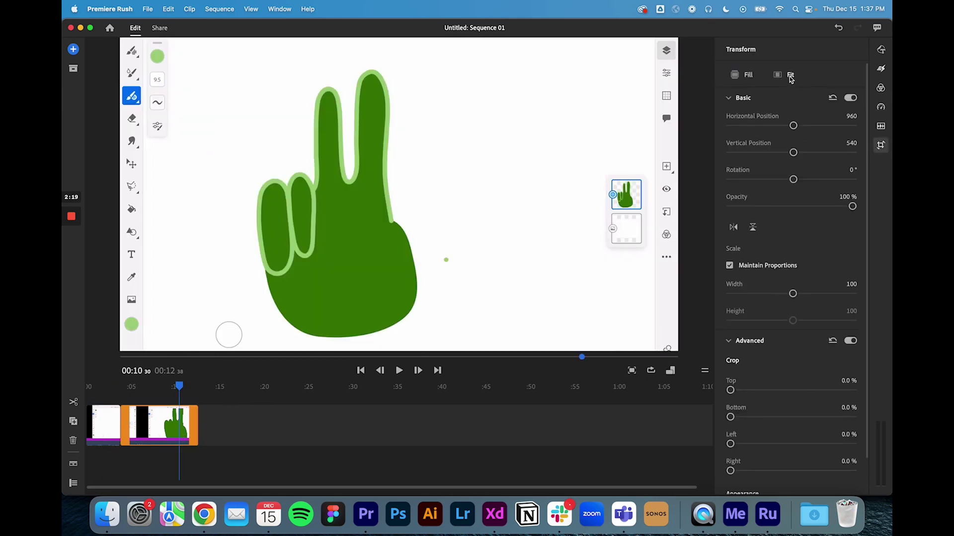
pyautogui.click(790, 76)
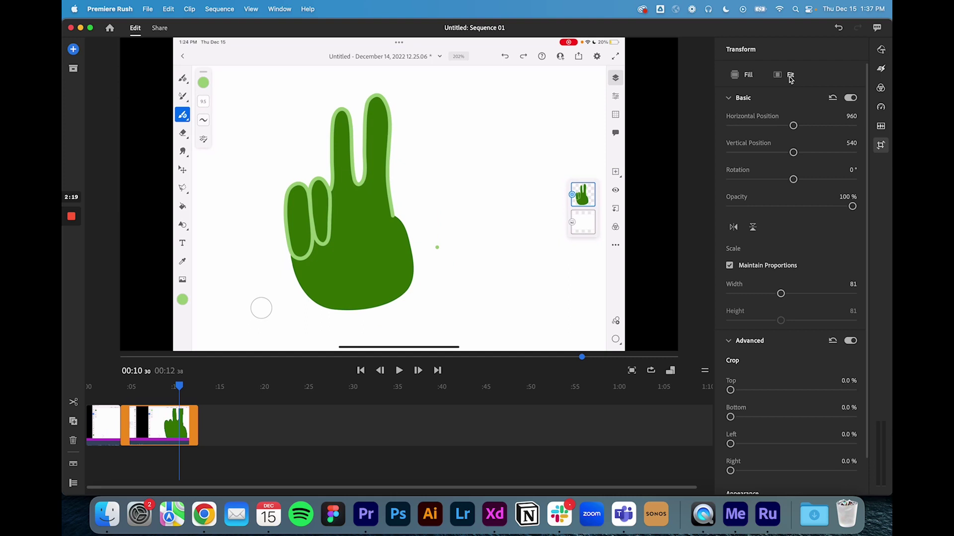
# - Export Sequence 01.mp4 to the Downloads folder, then bring up Adobe XD with Downloads showing
pyautogui.click(159, 28)
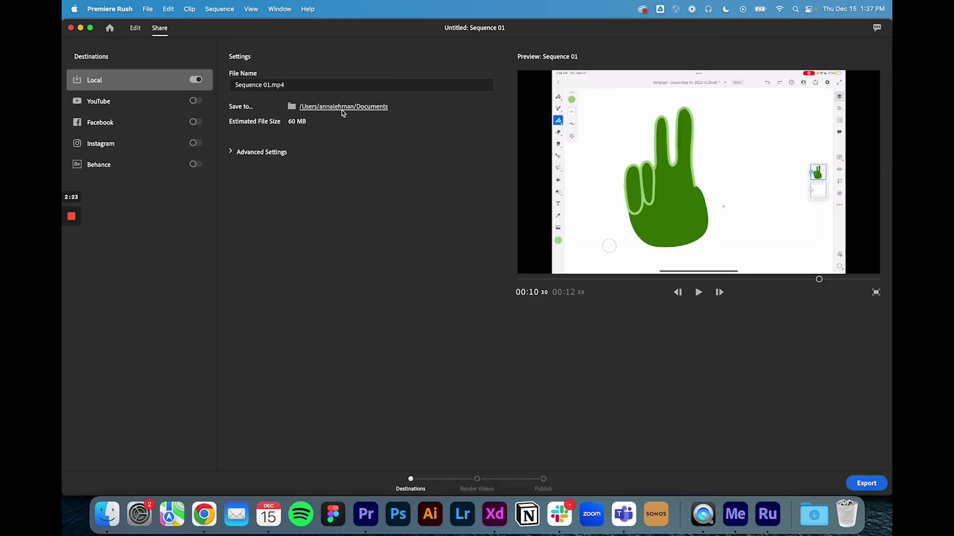
pyautogui.click(292, 110)
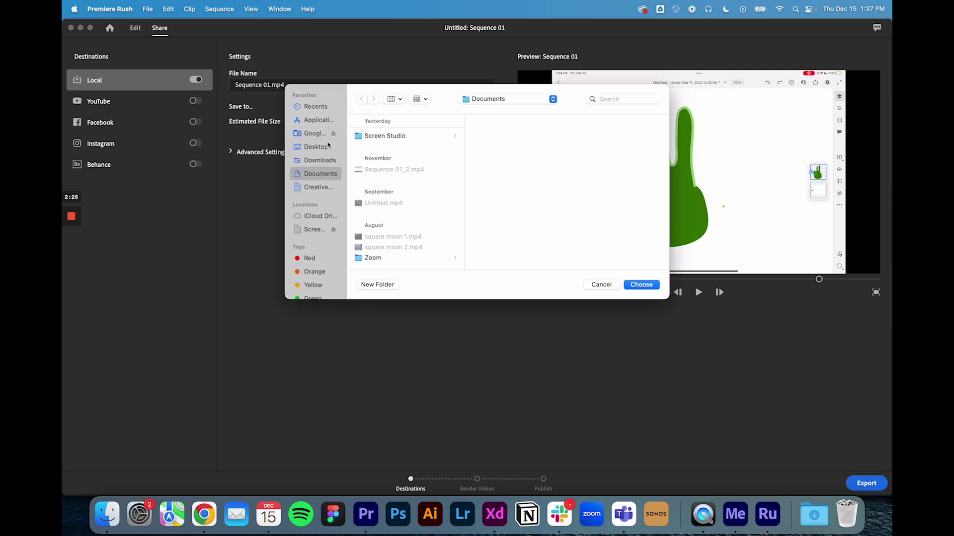
pyautogui.click(318, 160)
pyautogui.click(642, 284)
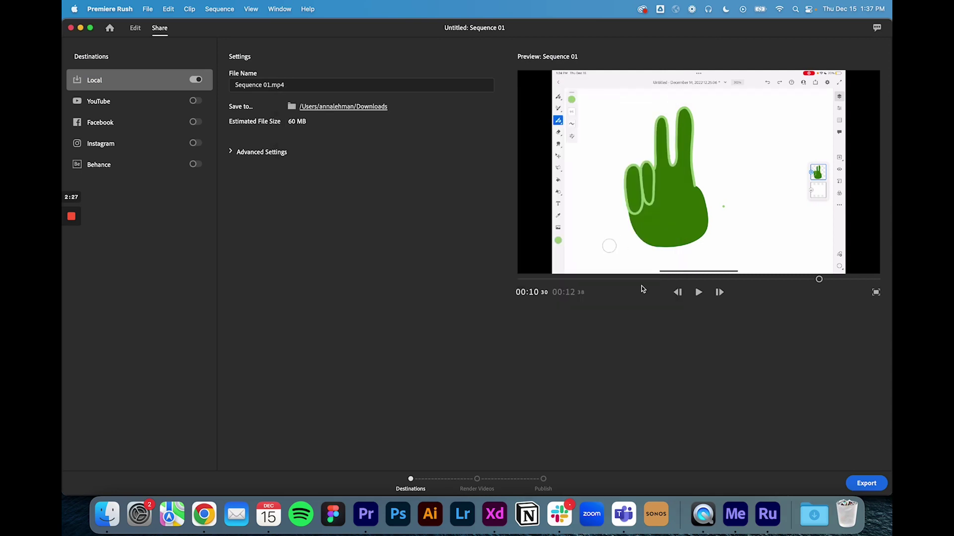
pyautogui.click(866, 483)
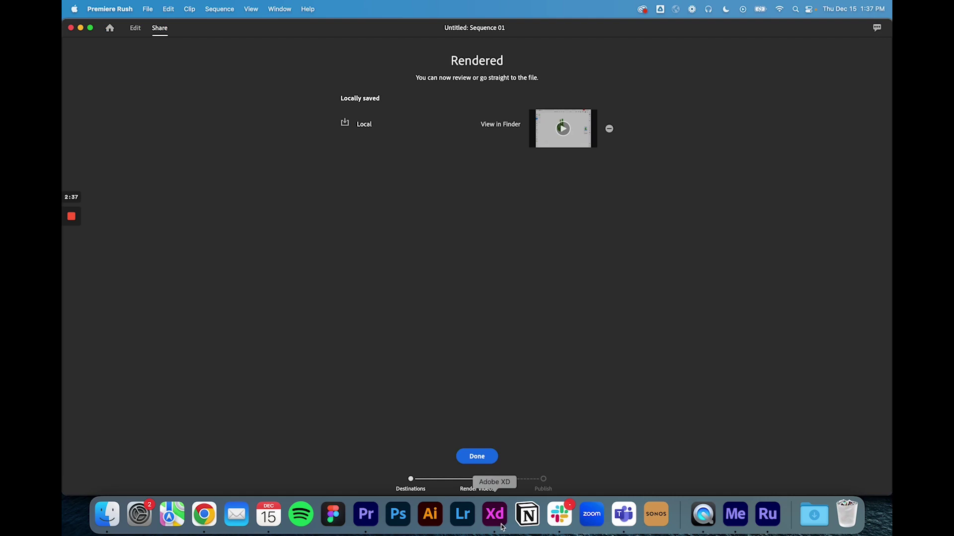
pyautogui.click(502, 526)
pyautogui.click(808, 505)
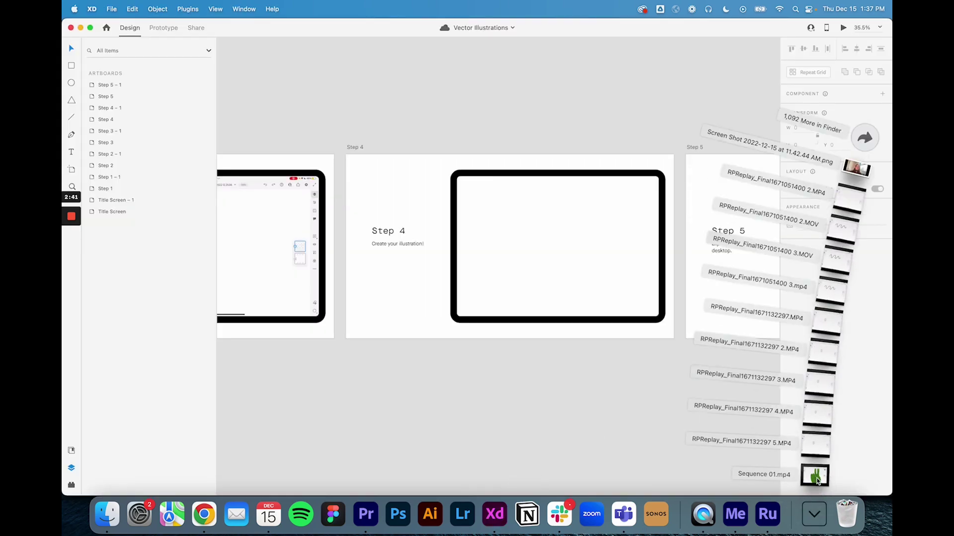
# - Place Sequence 01.mp4 onto the Step 4 iPad screen and preview the artboard
pyautogui.moveTo(816, 479); pyautogui.dragTo(557, 240)
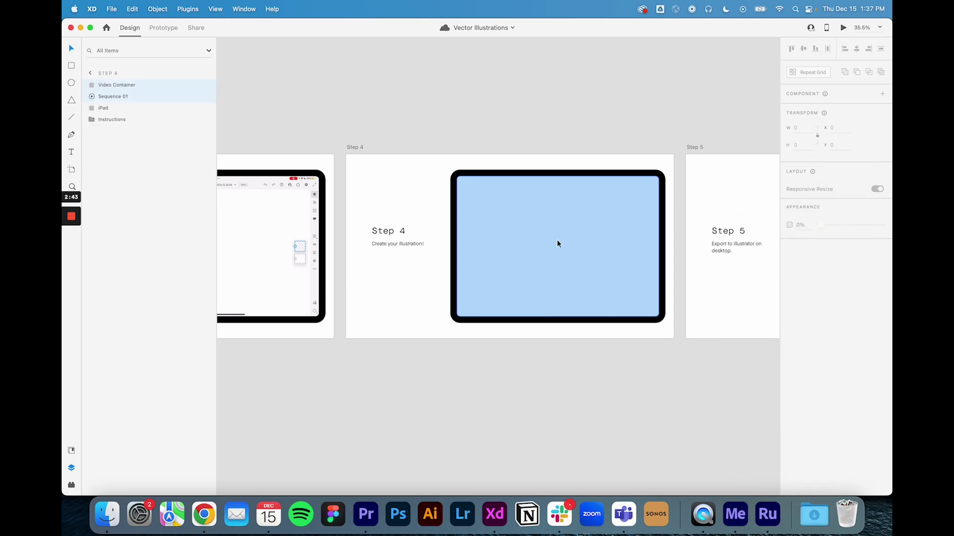
pyautogui.click(513, 360)
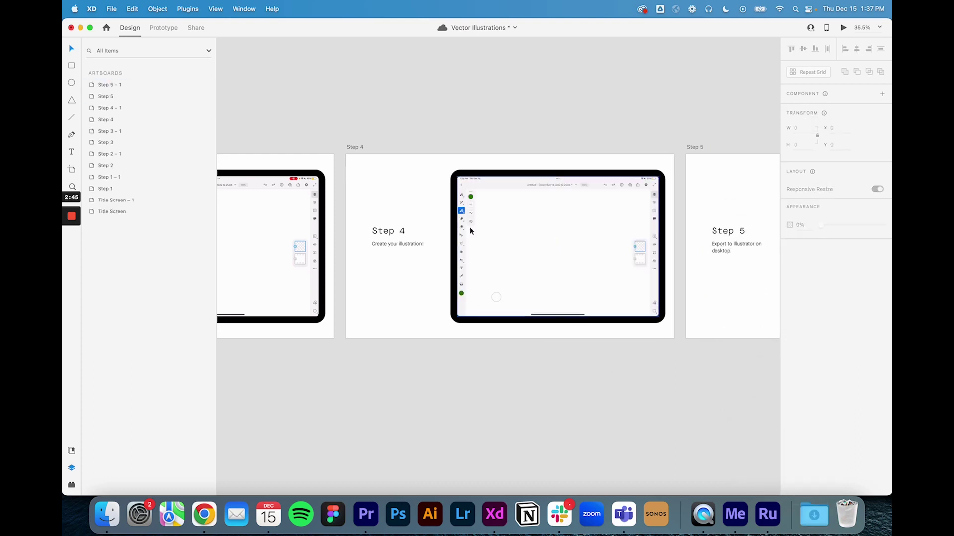
pyautogui.click(351, 147)
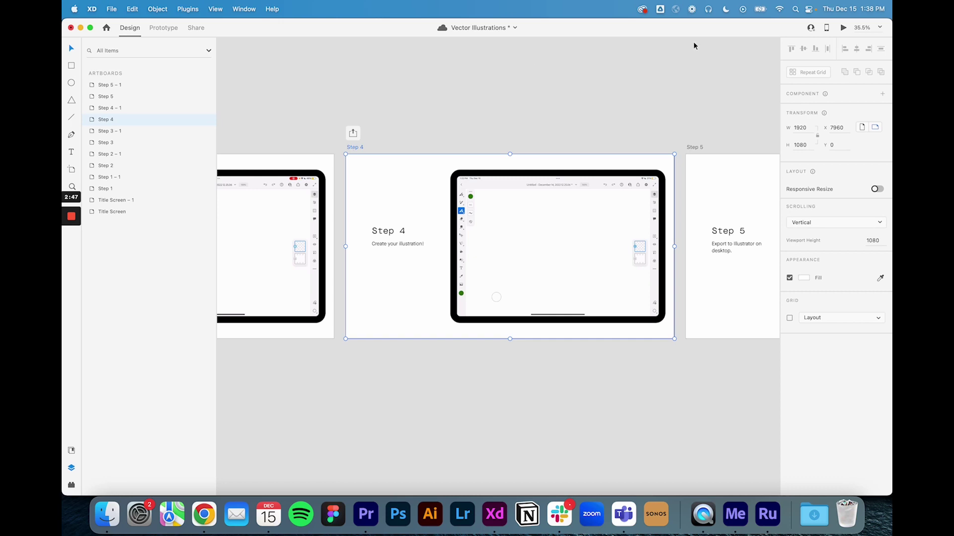
pyautogui.click(842, 29)
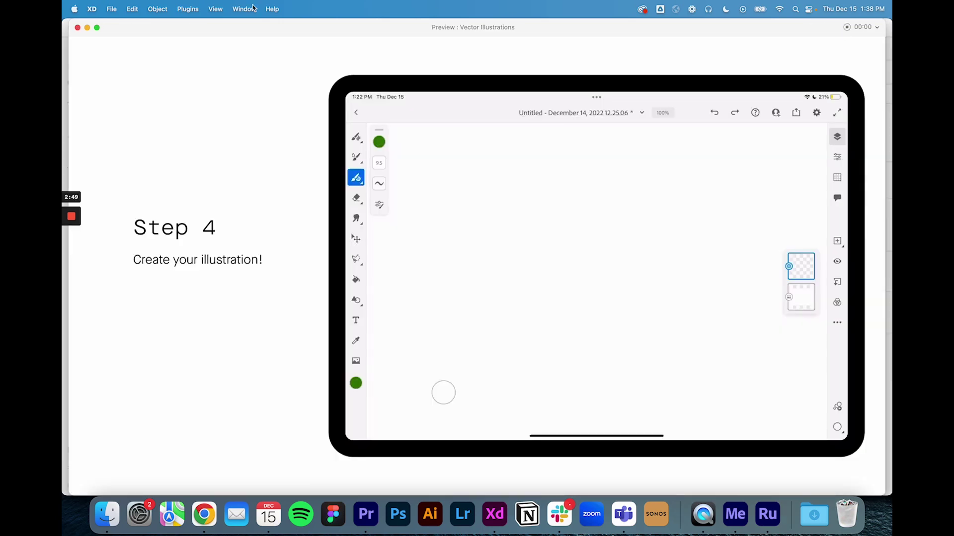
pyautogui.click(77, 28)
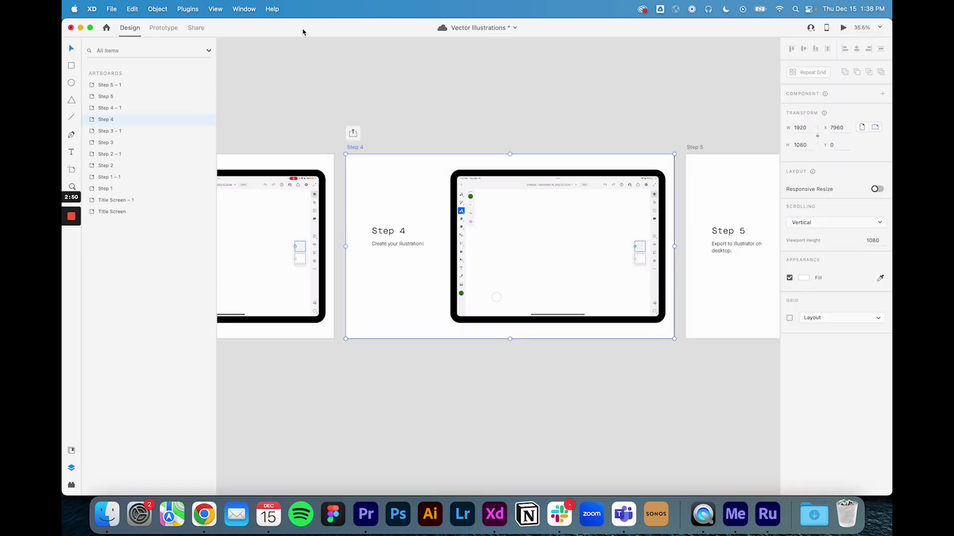
# - Set the Step 4 video to play automatically and loop, then preview Step 4 again
pyautogui.doubleClick(555, 239)
pyautogui.click(818, 257)
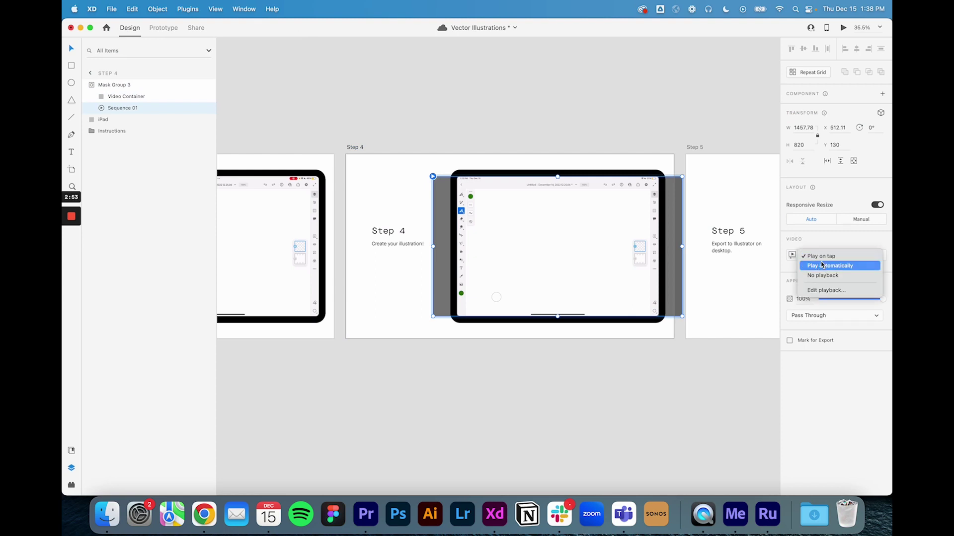
pyautogui.click(823, 267)
pyautogui.click(792, 255)
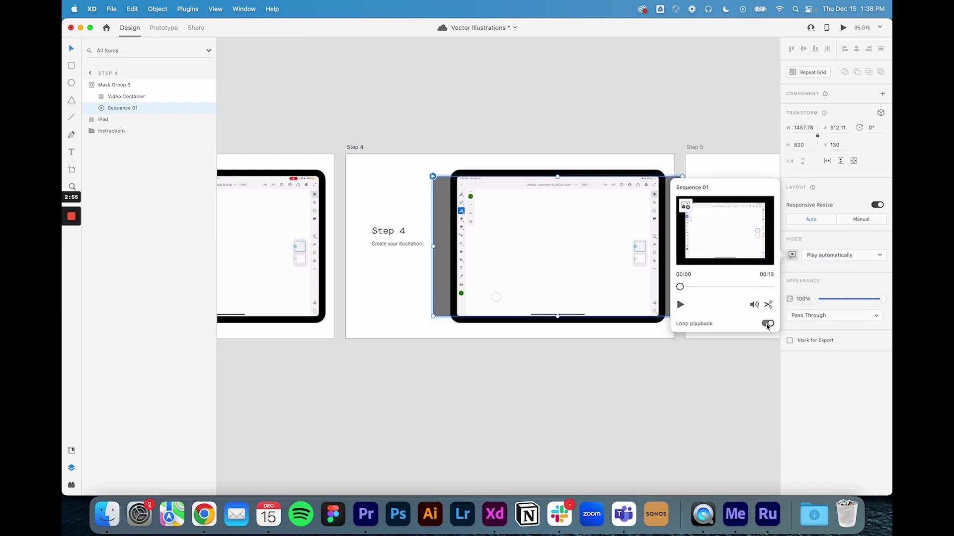
pyautogui.click(596, 377)
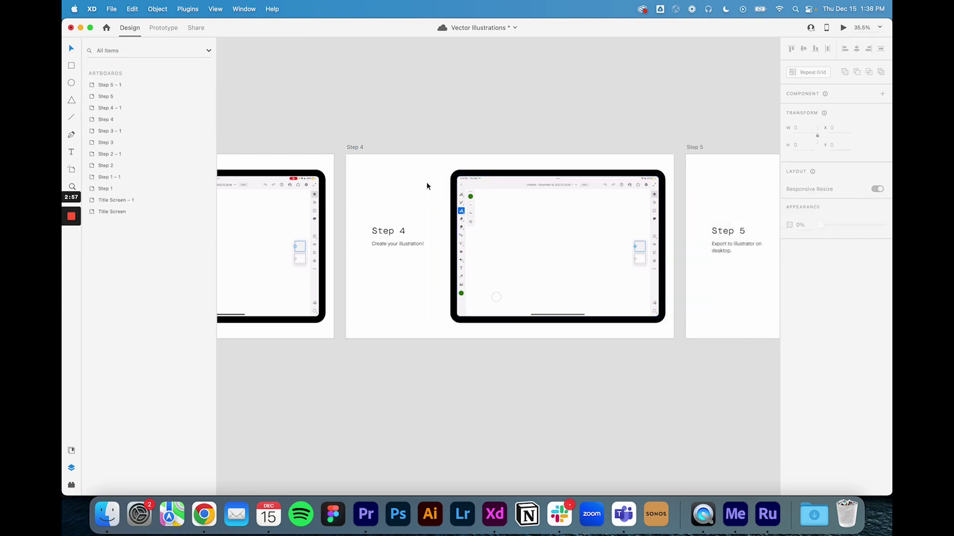
pyautogui.click(356, 148)
pyautogui.click(846, 30)
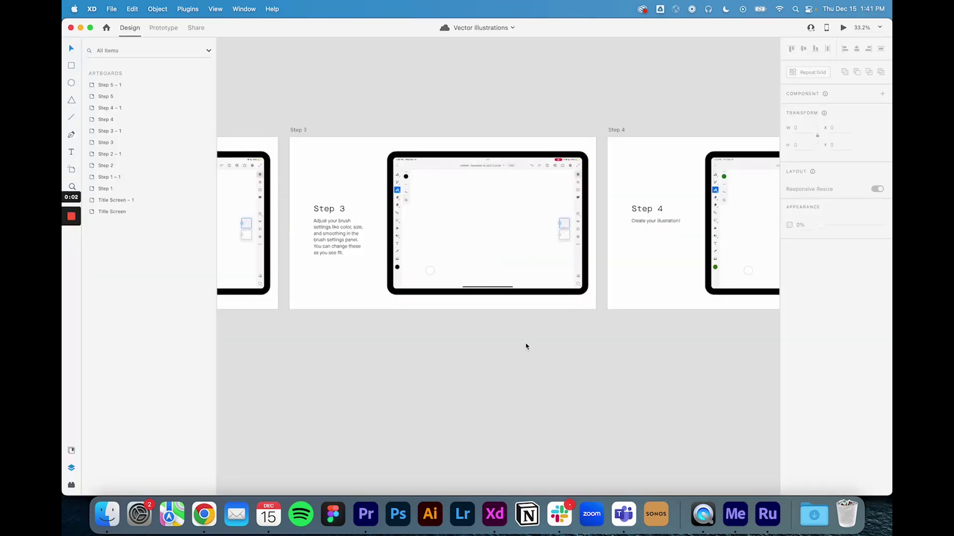
# - Cover Step 3's recording indicator with a borderless rectangle filled with the status-bar white
pyautogui.scroll(3, 560, 164)
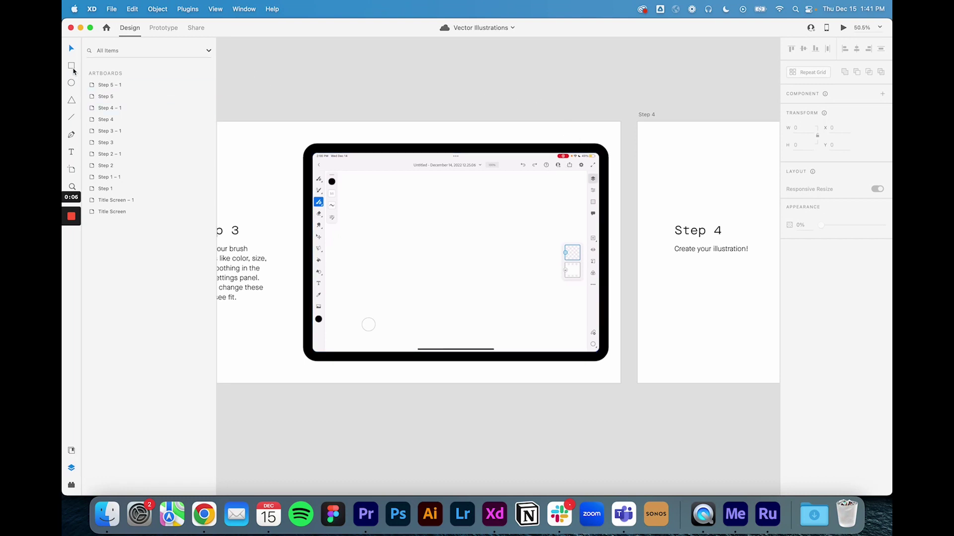
pyautogui.scroll(5, 542, 134)
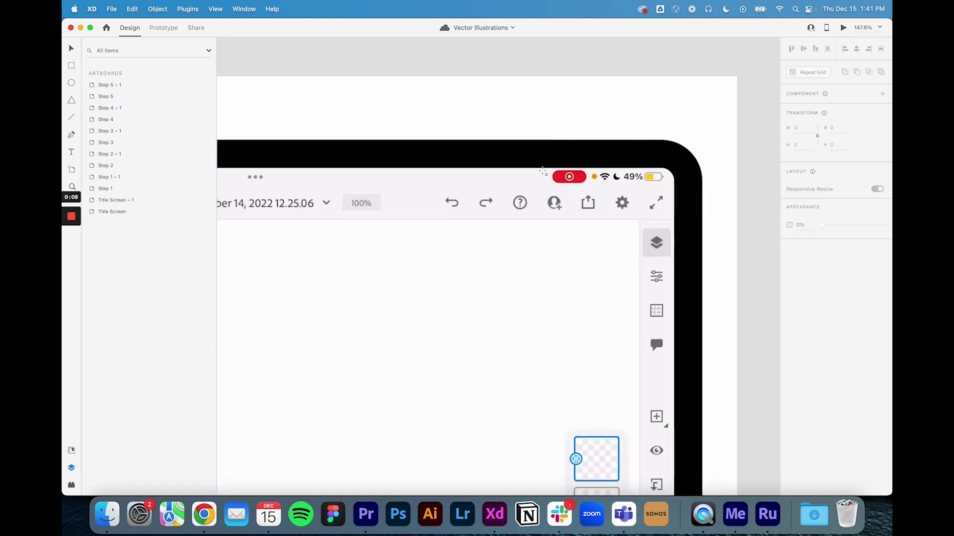
pyautogui.moveTo(543, 171); pyautogui.dragTo(595, 184)
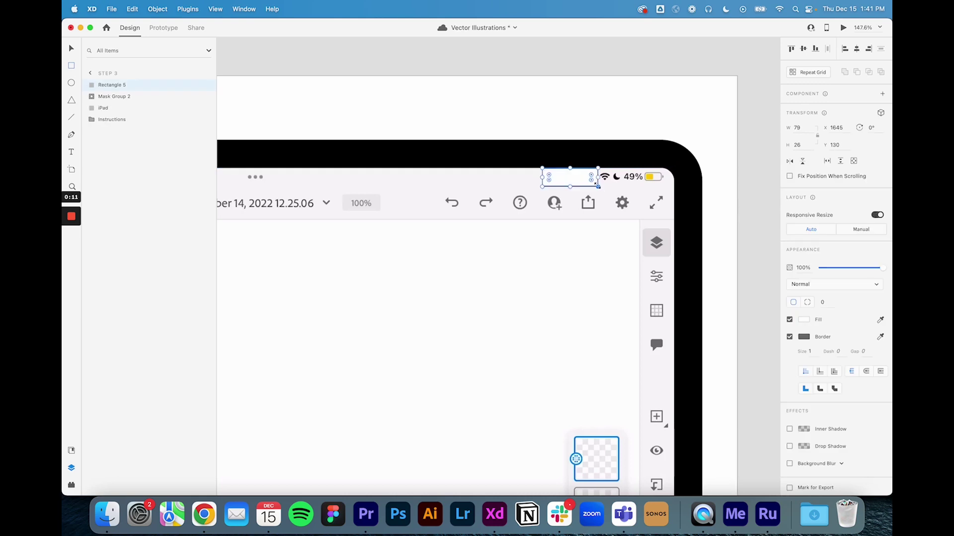
pyautogui.click(881, 320)
pyautogui.click(519, 167)
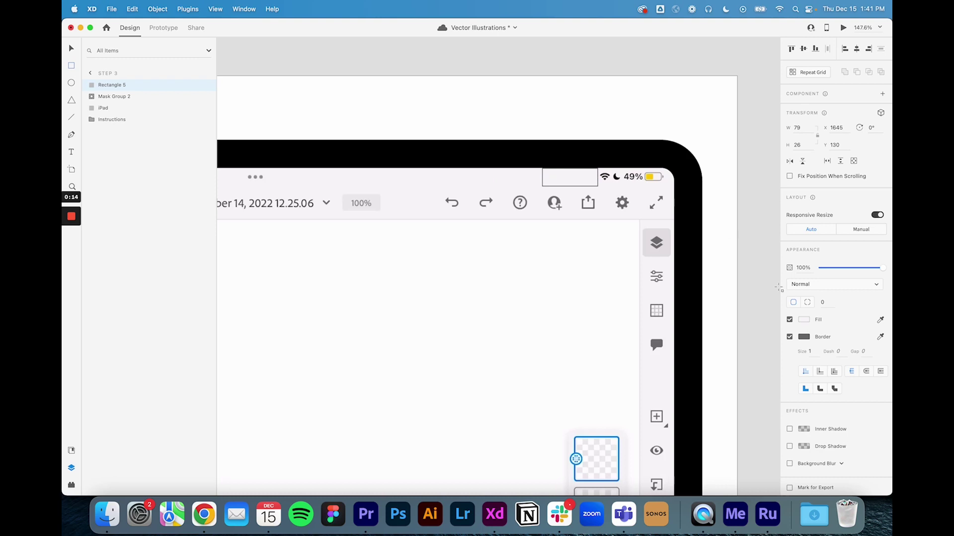
pyautogui.click(789, 337)
# - Paste the cover rectangle onto Step 4's status bar and preview Step 4
pyautogui.scroll(-5, 628, 214)
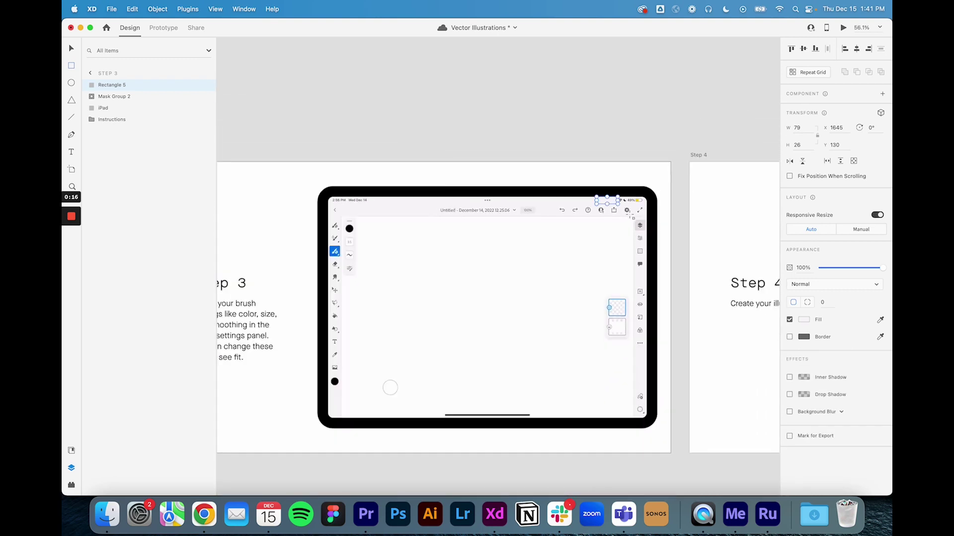
pyautogui.scroll(-5, 631, 218)
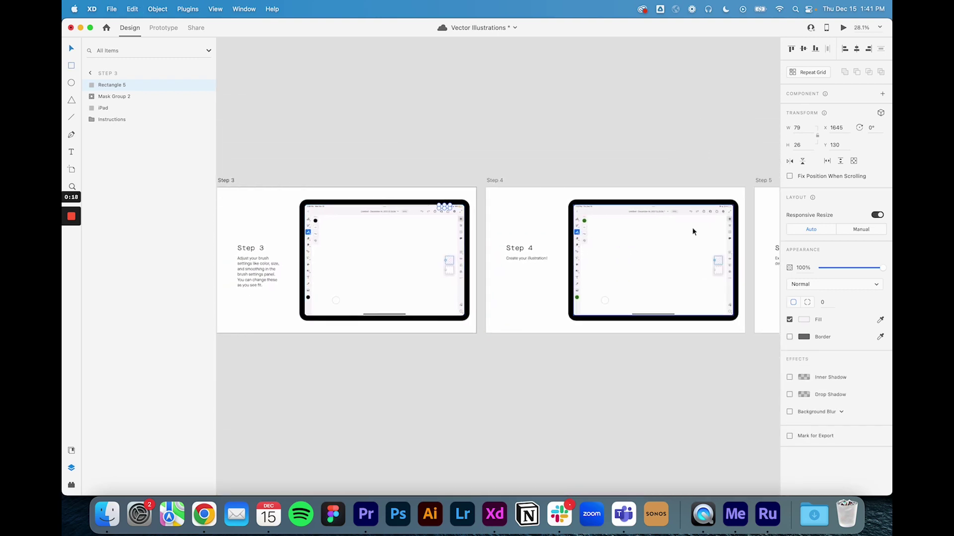
pyautogui.scroll(1, 693, 228)
pyautogui.press('super+v')
pyautogui.click(639, 441)
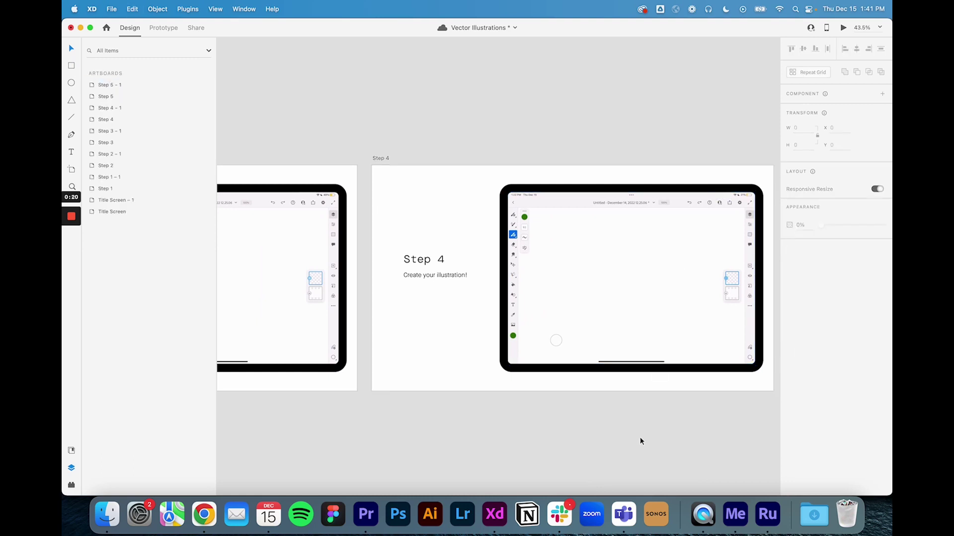
pyautogui.click(640, 234)
pyautogui.click(843, 27)
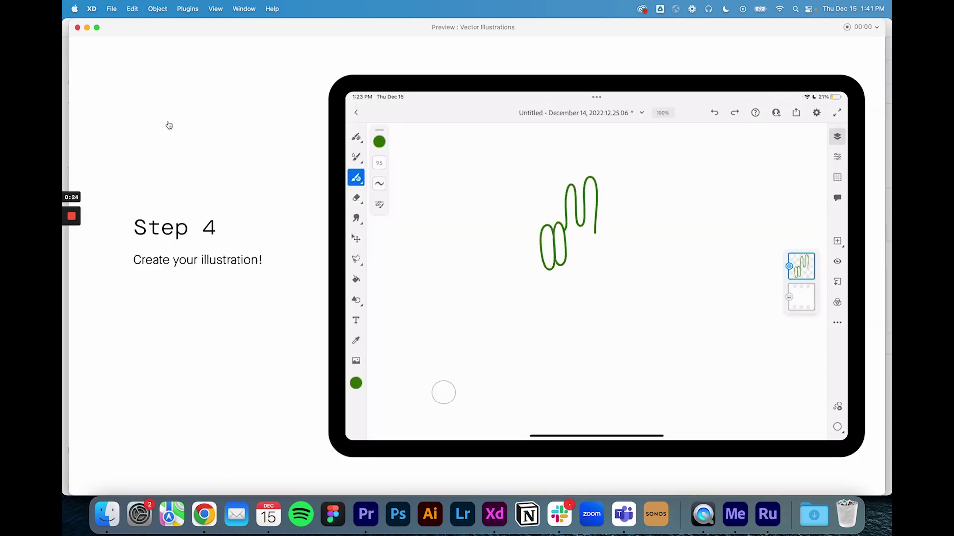
# - Drag Rectangle 5's right edge on the Step 4 status bar out to 84 wide
pyautogui.click(78, 28)
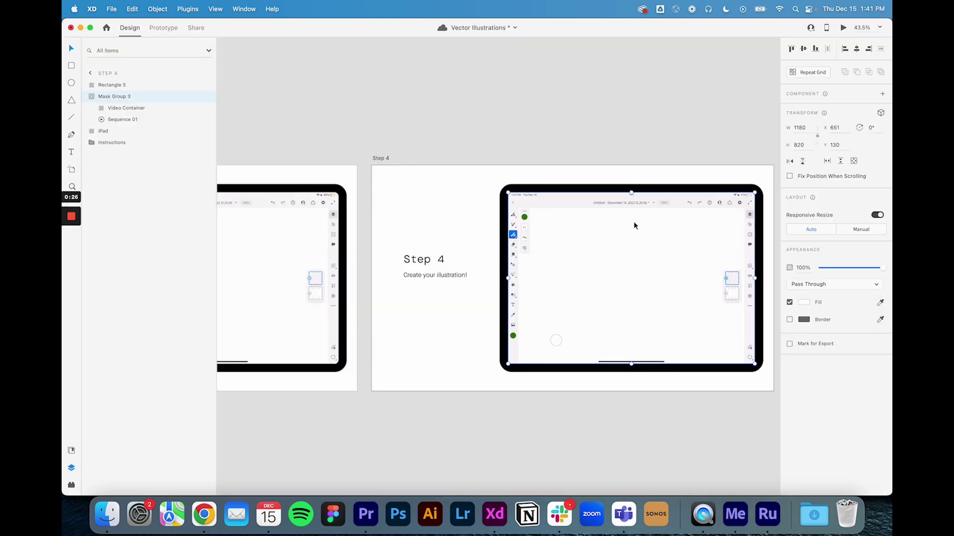
pyautogui.scroll(3, 634, 225)
pyautogui.click(738, 189)
pyautogui.scroll(5, 745, 192)
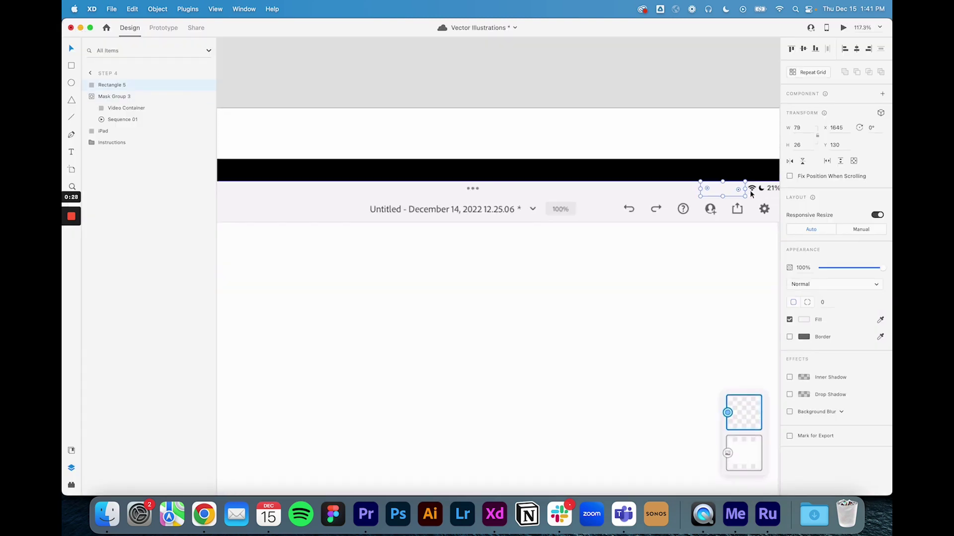
pyautogui.moveTo(745, 189); pyautogui.dragTo(745, 191)
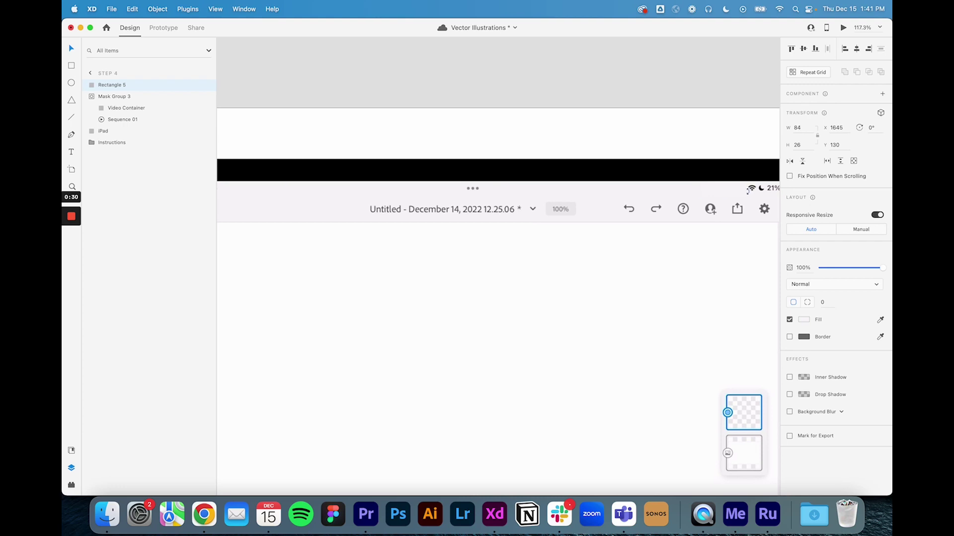
pyautogui.click(718, 101)
pyautogui.scroll(-10, 725, 96)
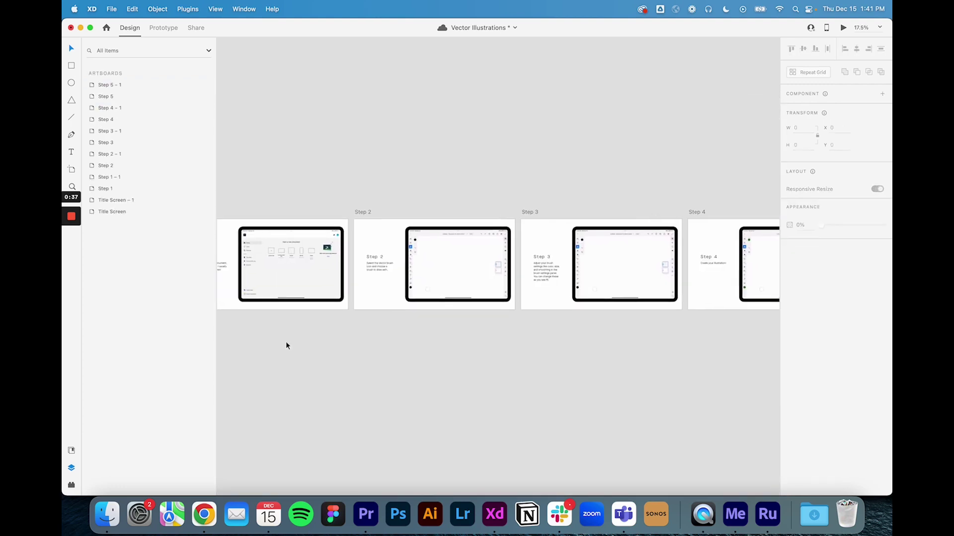
# - Play Flow 1 from the Title Screen, clicking through Steps 1–3 and the brush panels to Step 4
pyautogui.hscroll(-10, 286, 345)
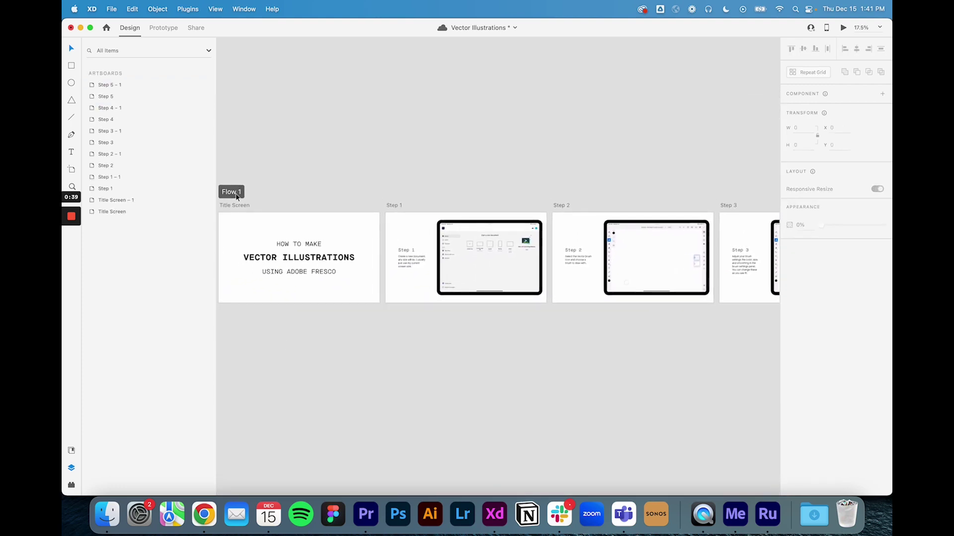
pyautogui.click(231, 195)
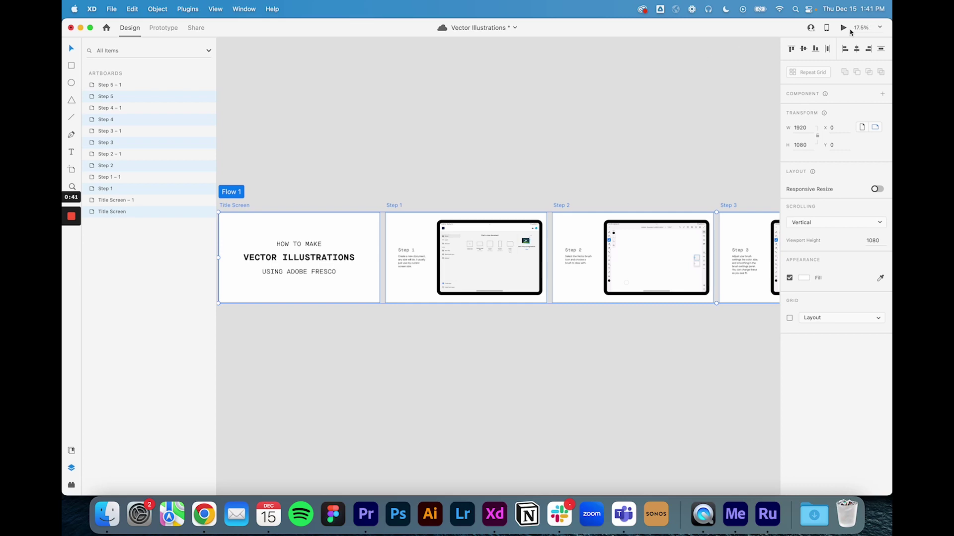
pyautogui.click(843, 28)
pyautogui.click(708, 98)
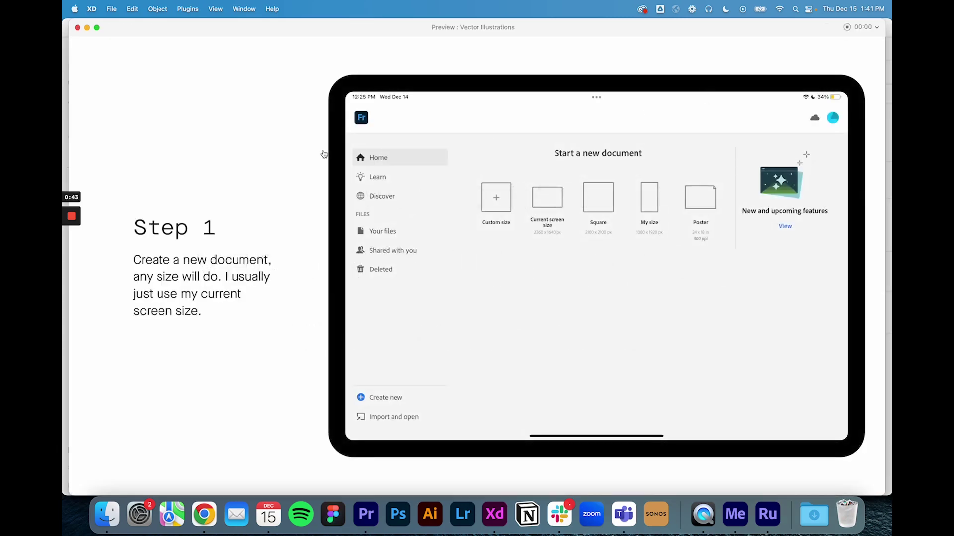
pyautogui.click(310, 163)
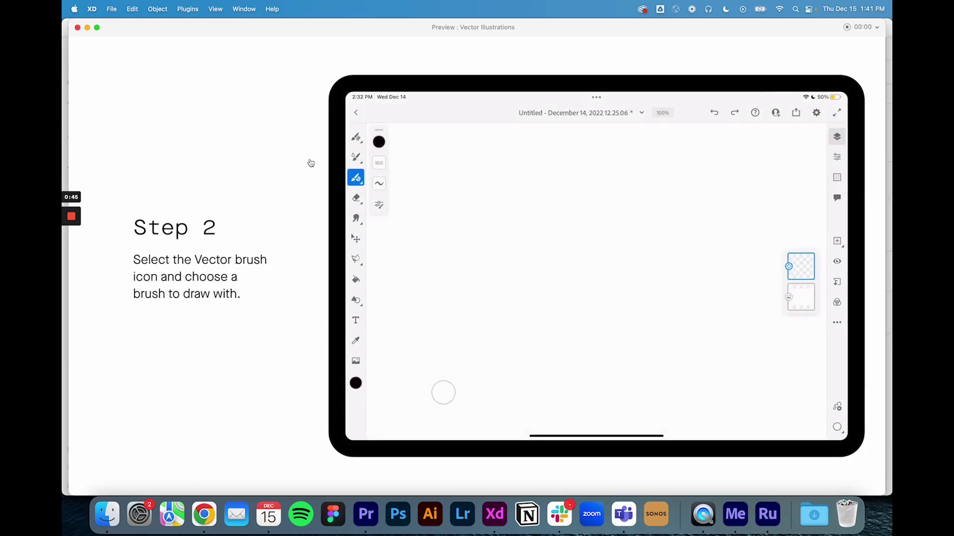
pyautogui.click(310, 163)
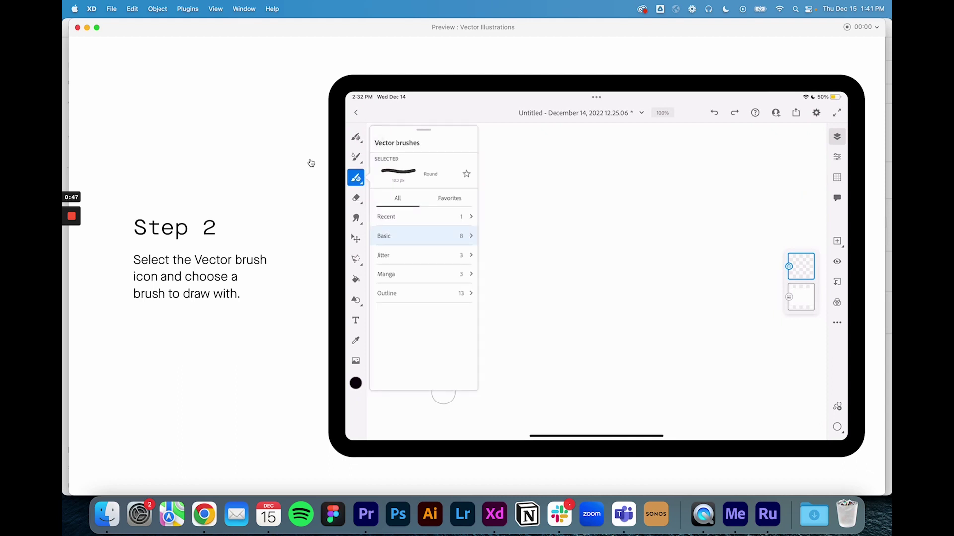
pyautogui.click(311, 163)
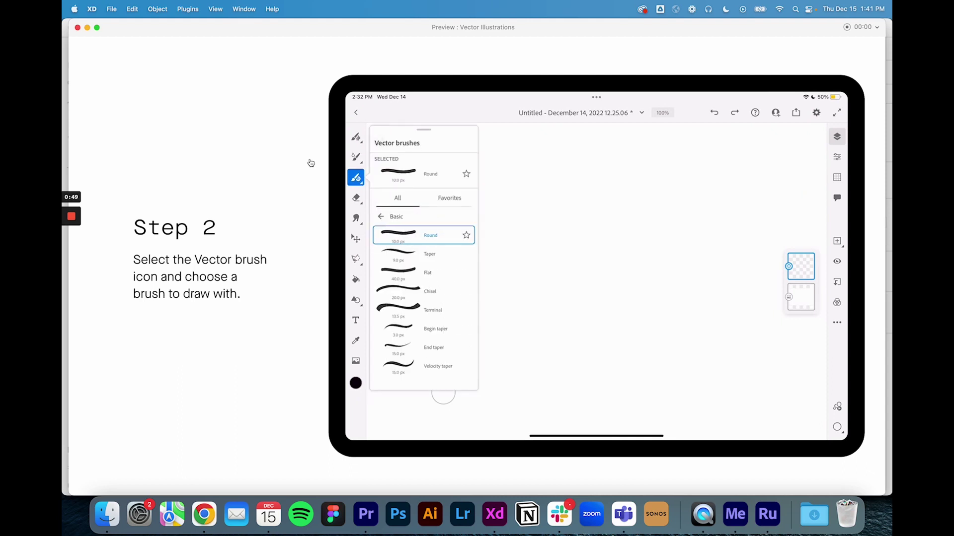
pyautogui.click(311, 163)
pyautogui.click(311, 163)
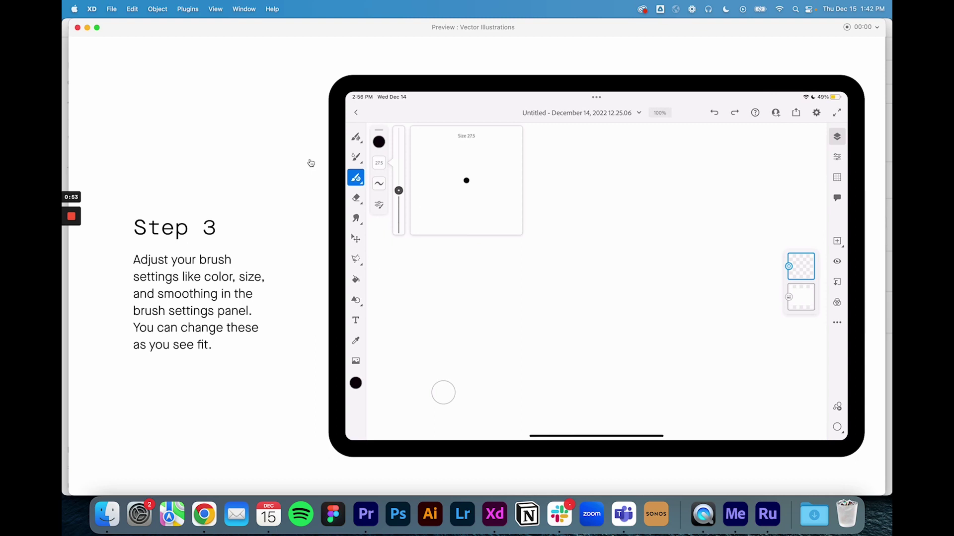
pyautogui.click(311, 162)
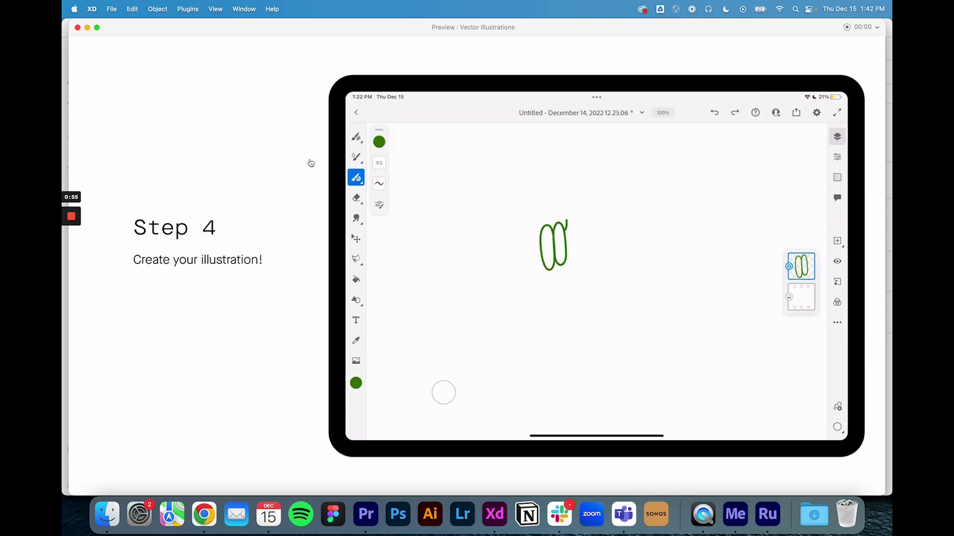